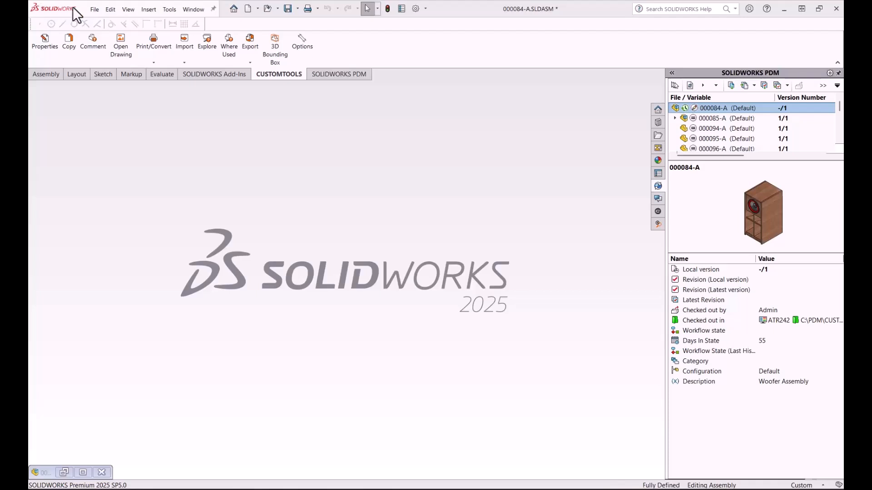
Step: Create a new part from the Round bar template and open its CUSTOMTOOLS properties
left_click(247, 8)
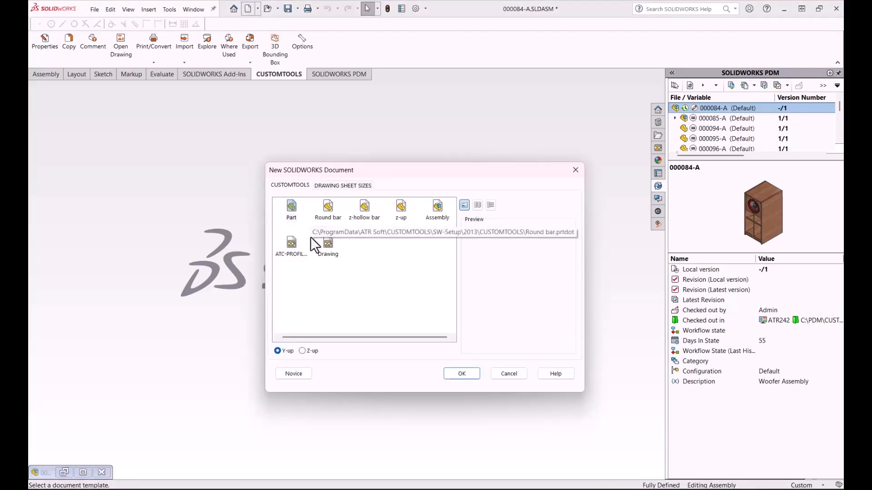
left_click(333, 212)
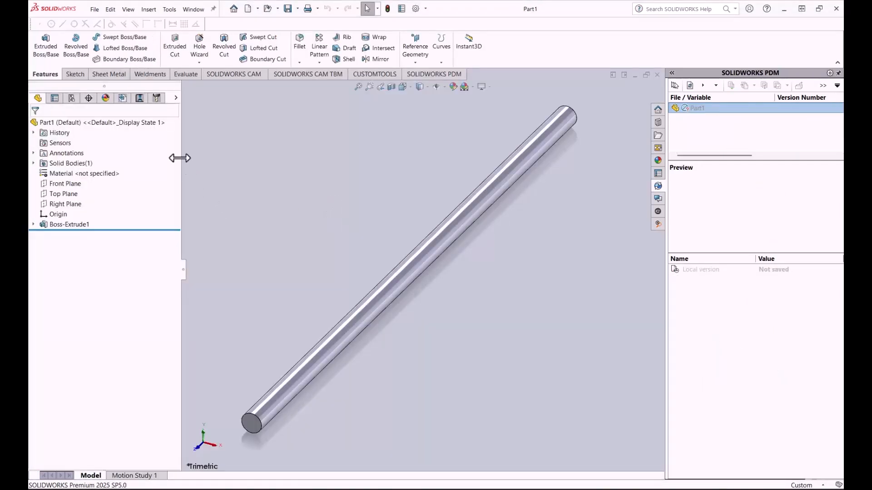
left_click(367, 75)
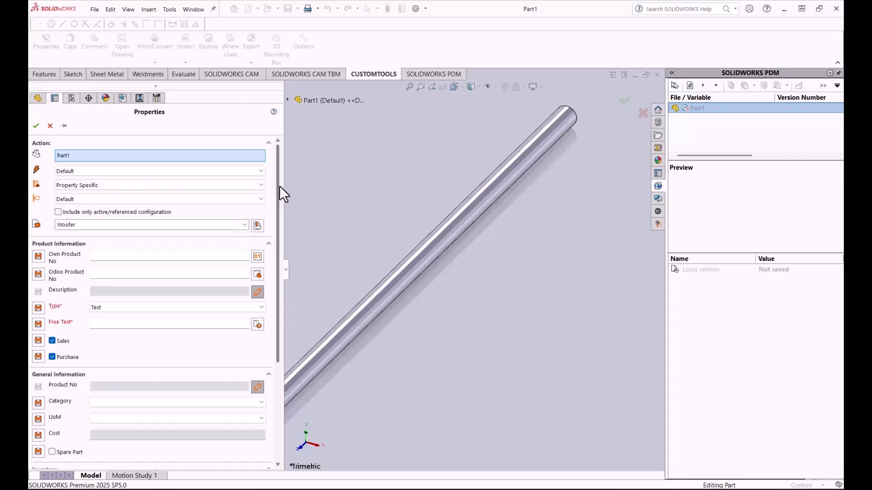
Step: Assign the part to the recent project 9999: Demo Parts
left_click(245, 225)
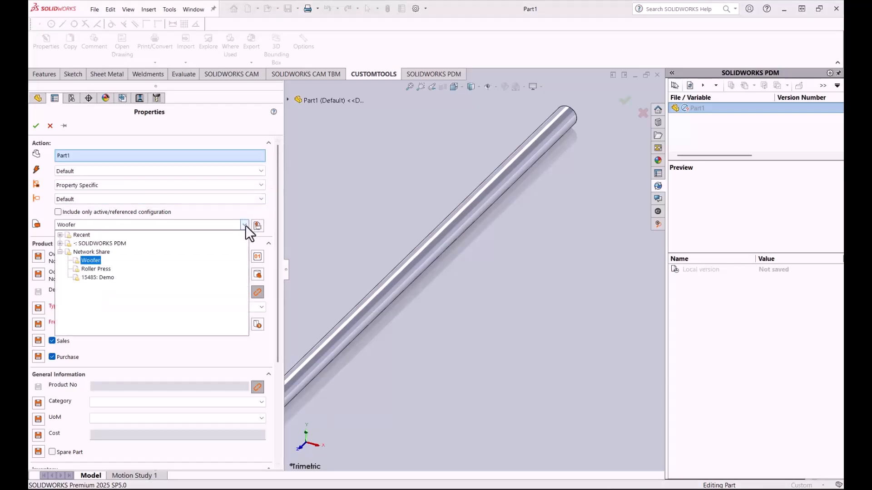
left_click(60, 243)
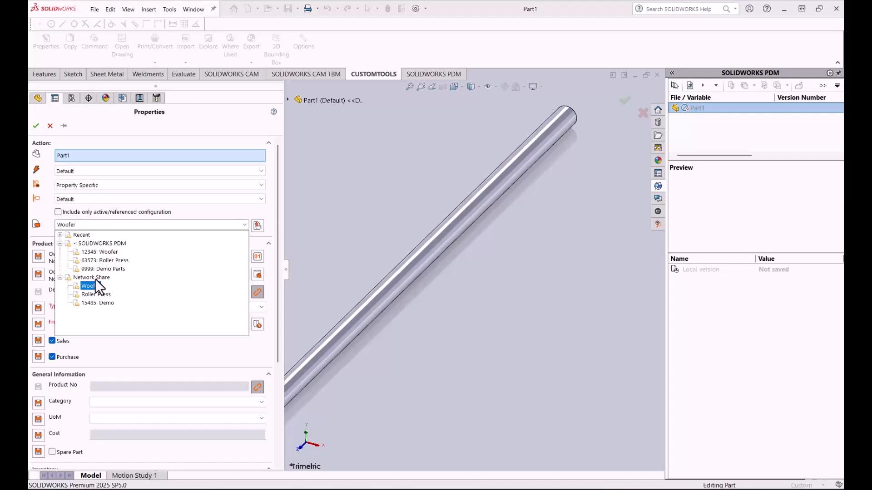
left_click(61, 236)
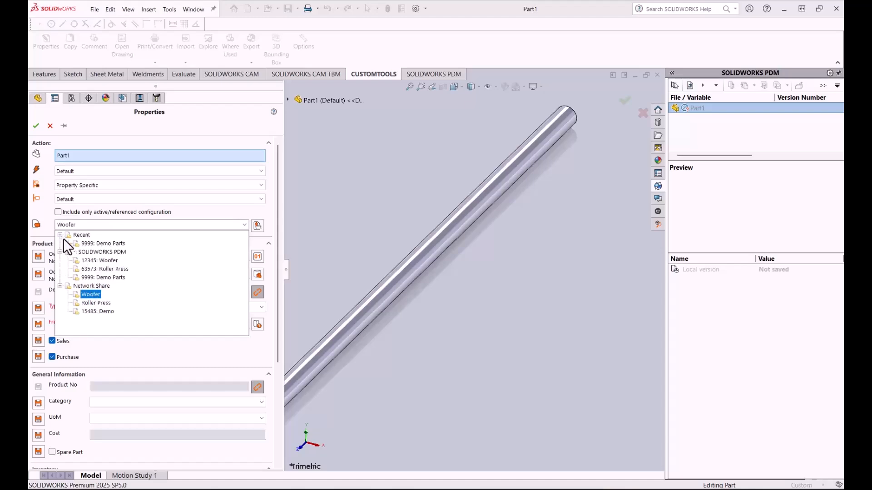
left_click(108, 244)
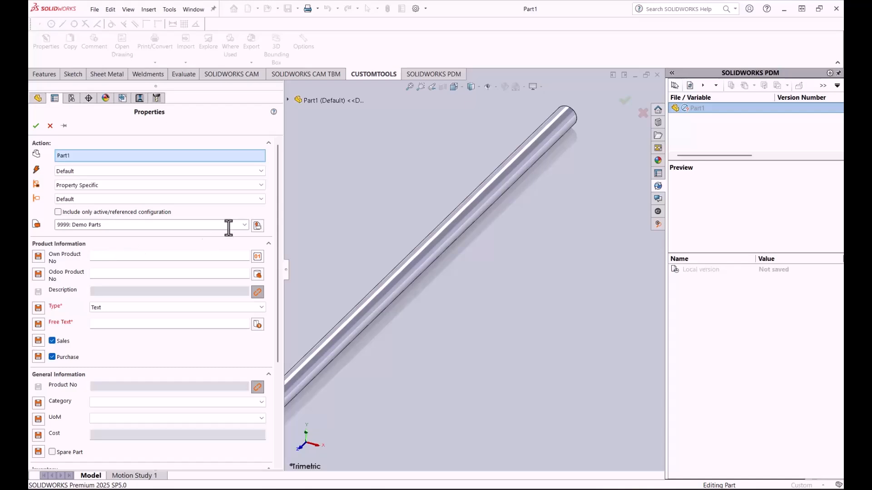
Step: Search the Odoo item database from the Odoo Product No property for items whose description matches %plate%
left_click_drag(277, 197, 275, 207)
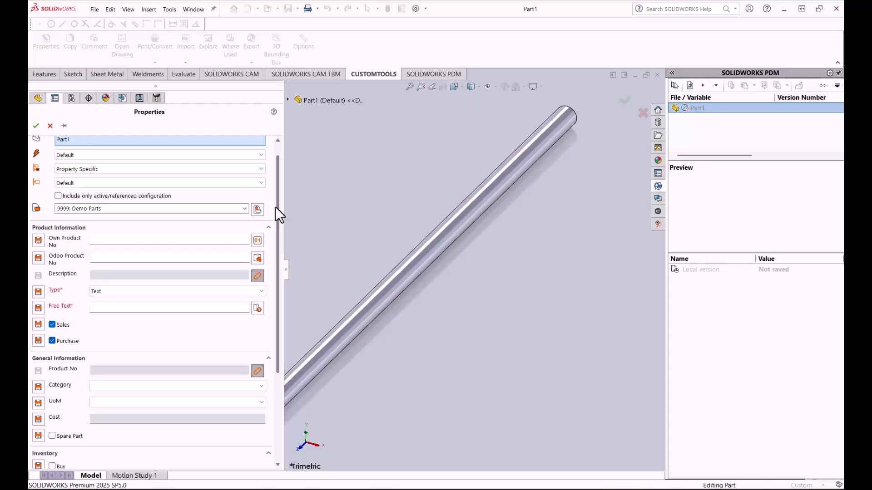
left_click_drag(275, 207, 268, 224)
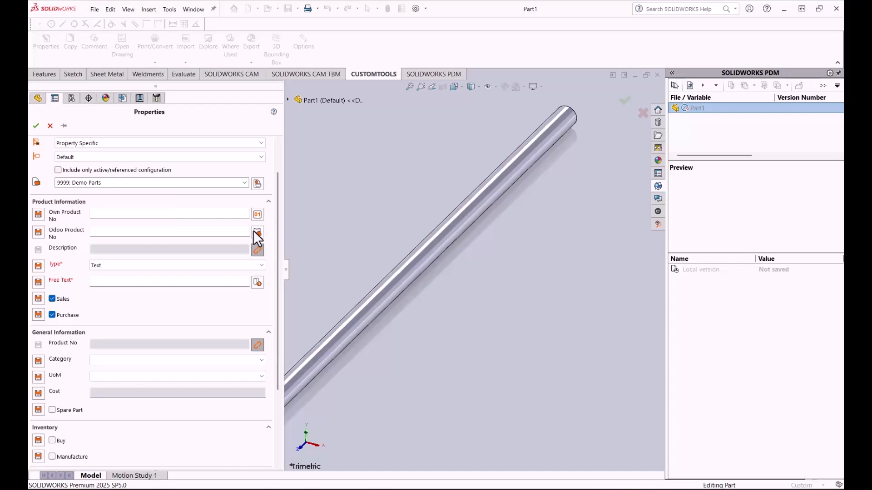
left_click(256, 233)
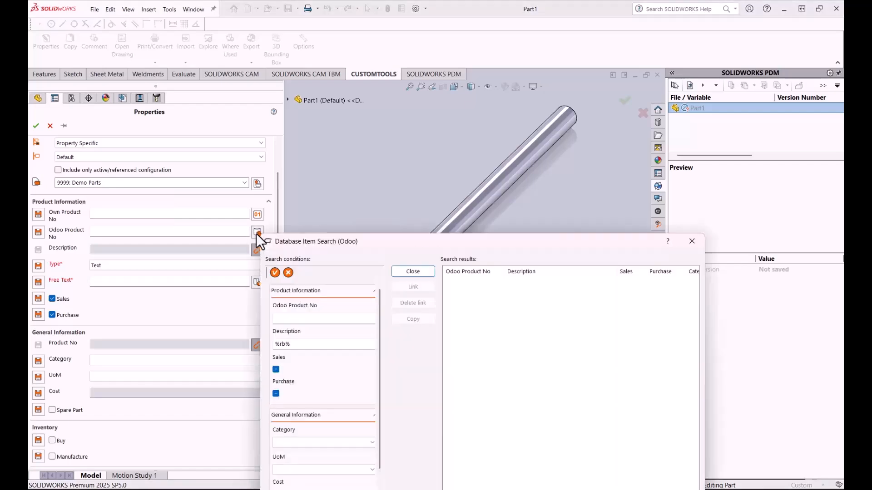
left_click_drag(344, 251, 281, 163)
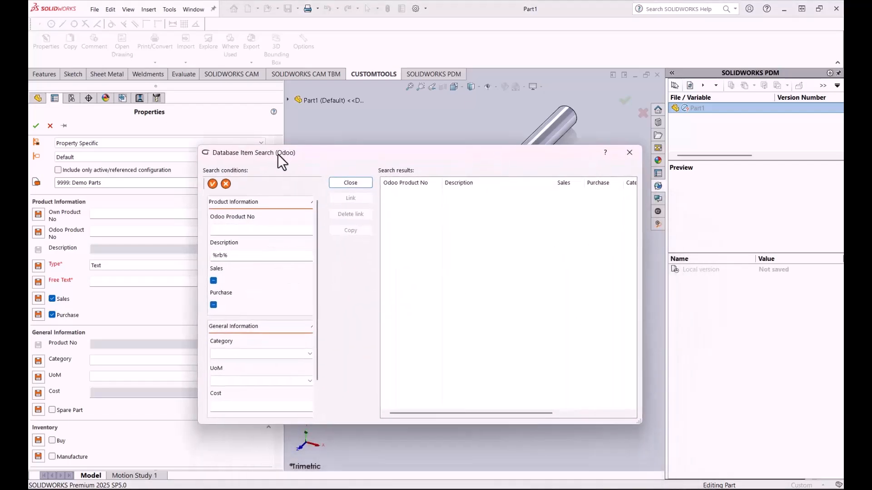
left_click(226, 183)
left_click(231, 255)
type("%pla")
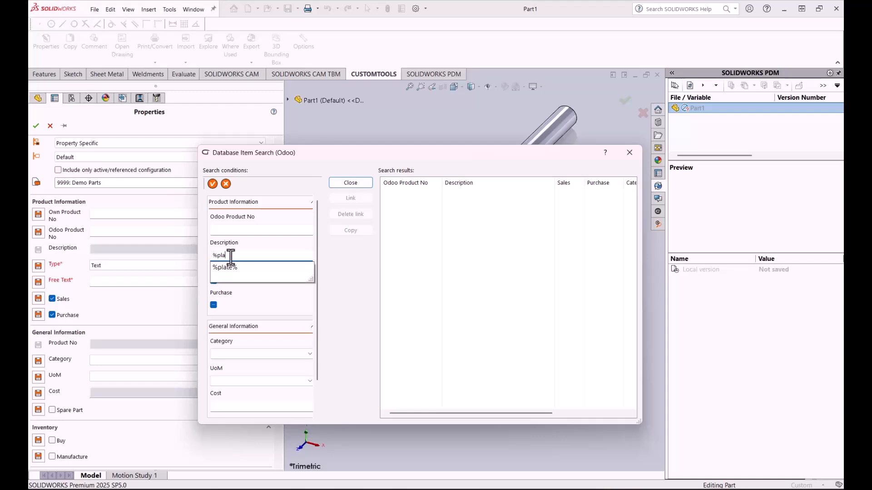
key("BackSpace")
key("BackSpace")
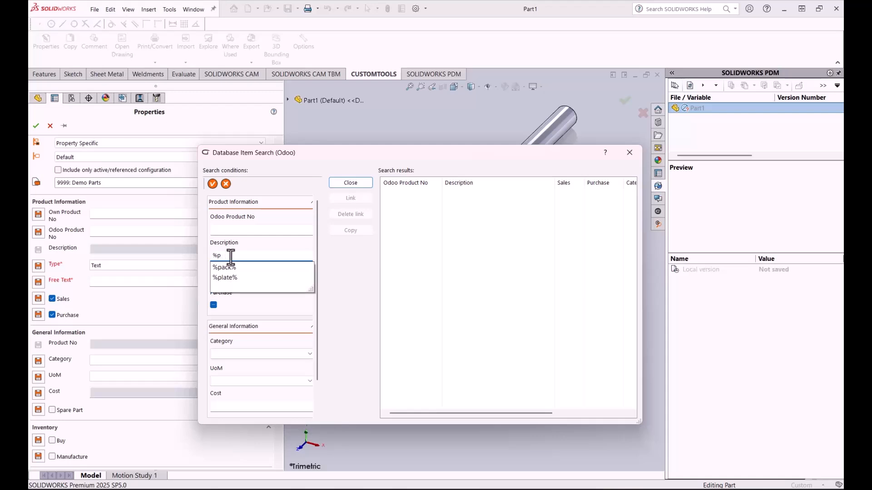
type("late")
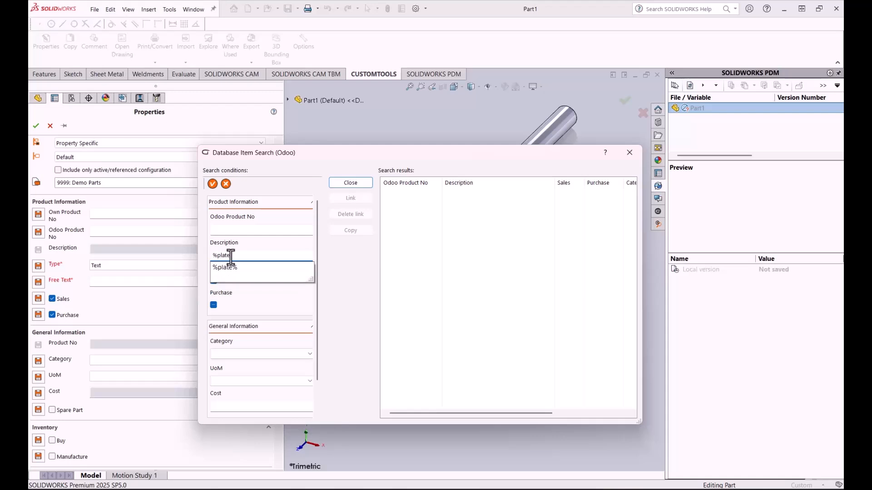
type("%")
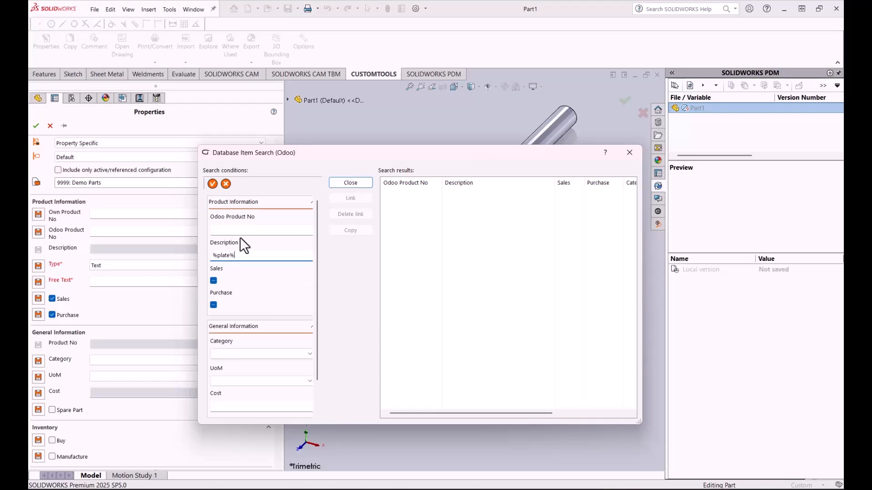
left_click(212, 184)
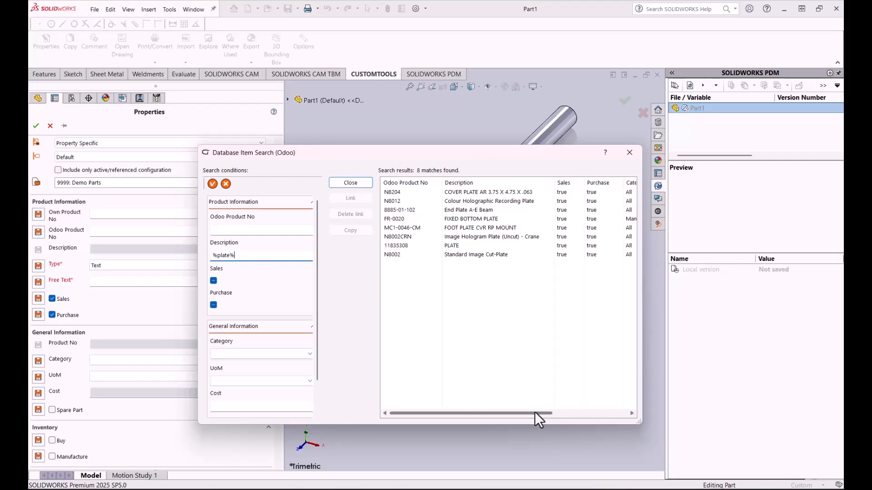
Step: Switch to Odoo, search the products for "plate" in list view, then clear that search and return to SOLIDWORKS
key("alt+Tab")
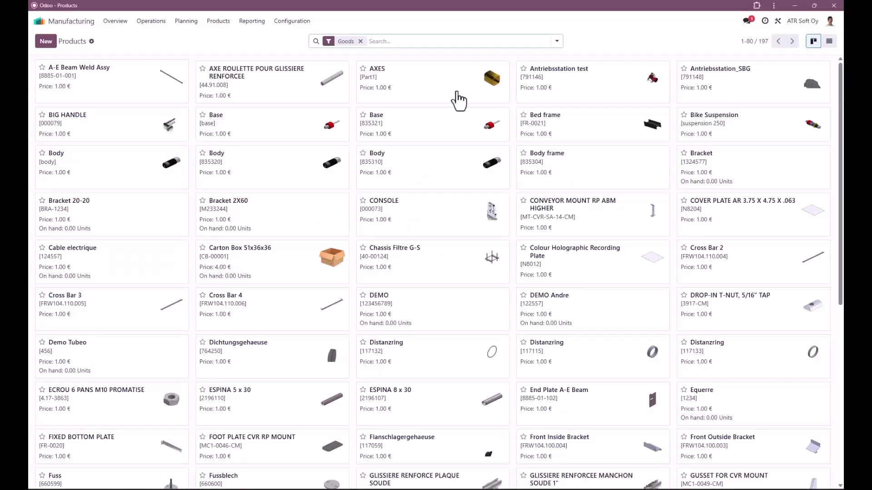
type("plart")
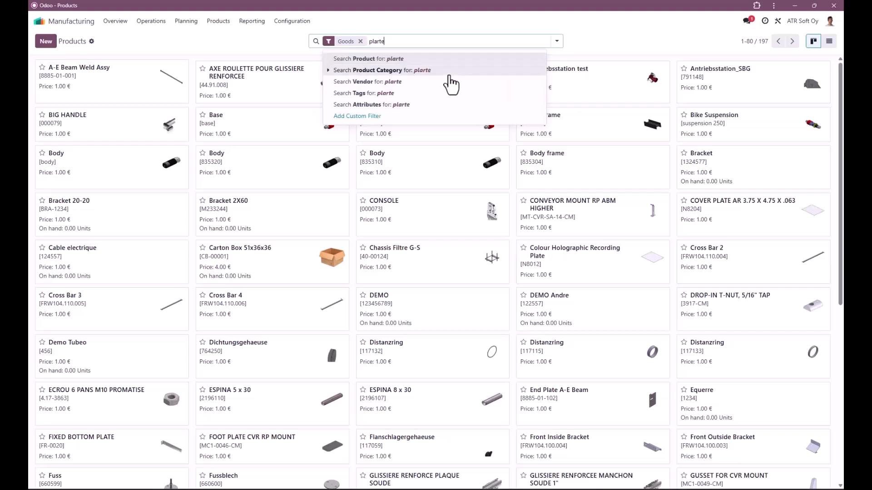
type("e")
key("Return")
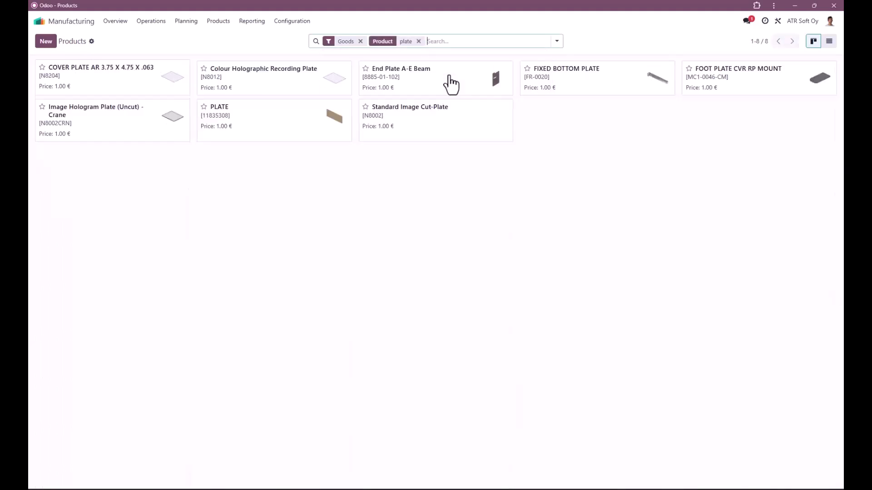
left_click(830, 40)
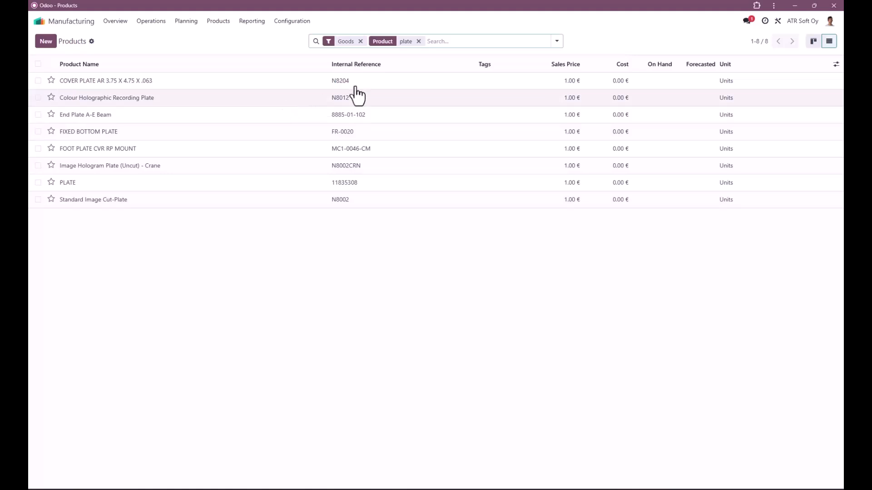
left_click(418, 41)
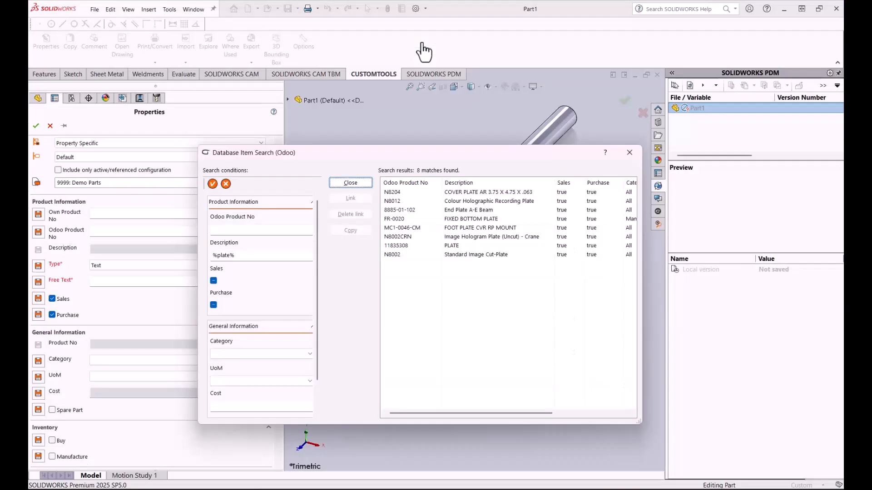
Step: Select the FOOT PLATE CVR RP MOUNT item in the search results and close the database search without linking it
left_click(475, 227)
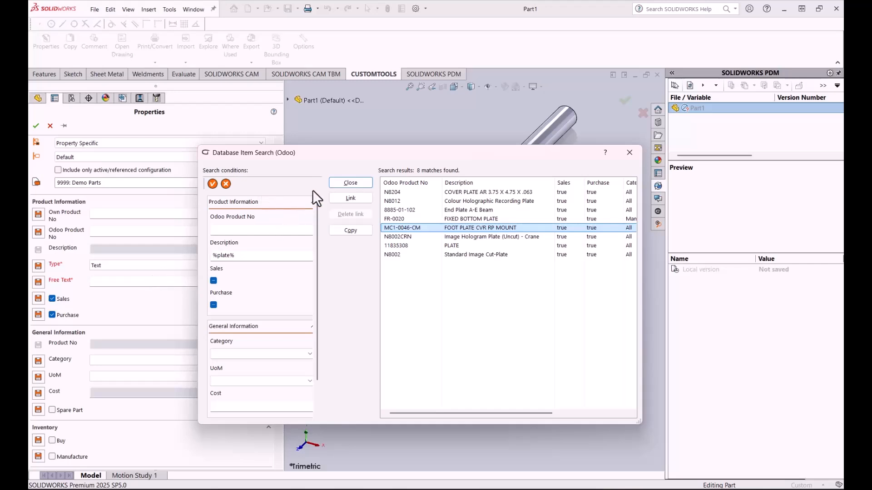
left_click(343, 182)
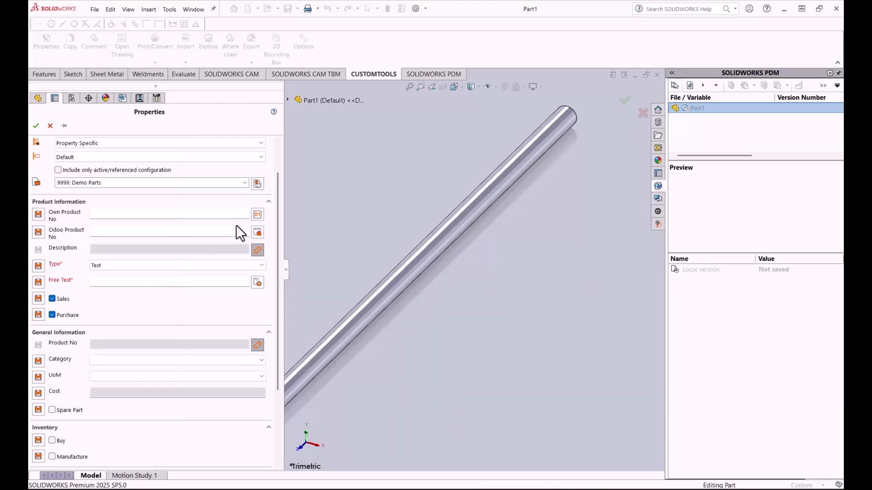
Step: Generate a new code for Own Product No using the File Number sequence
left_click(256, 214)
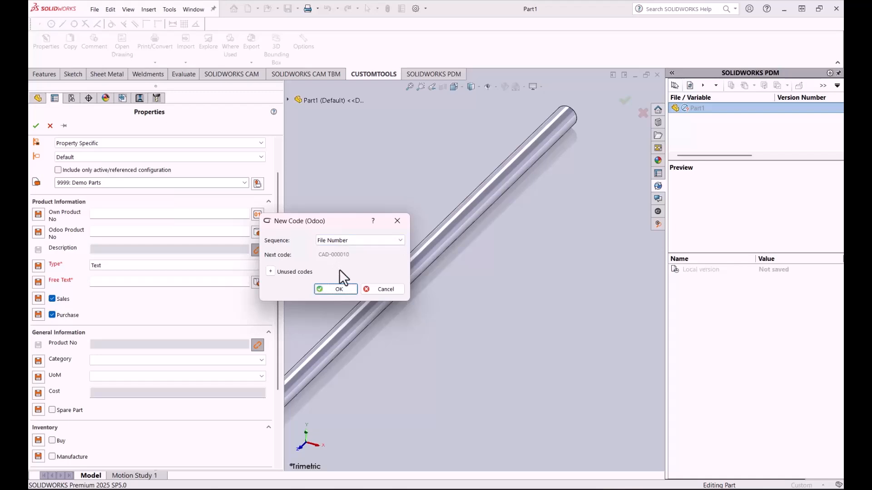
left_click(353, 236)
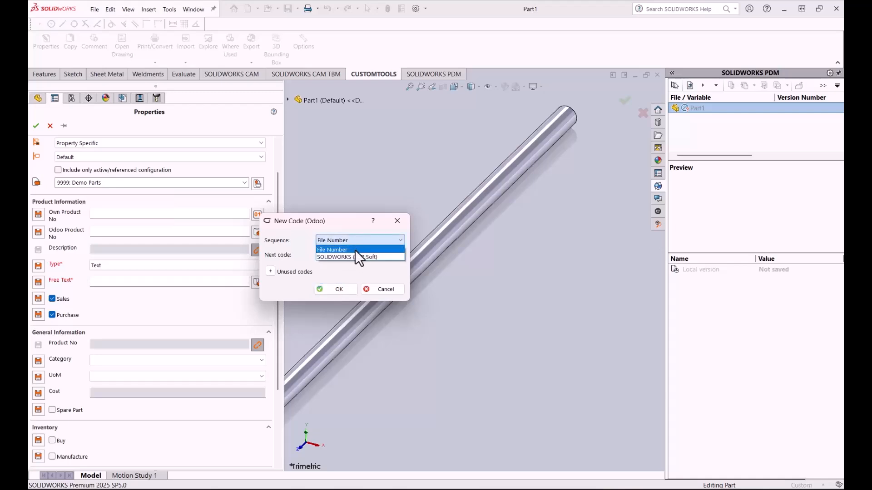
left_click(355, 249)
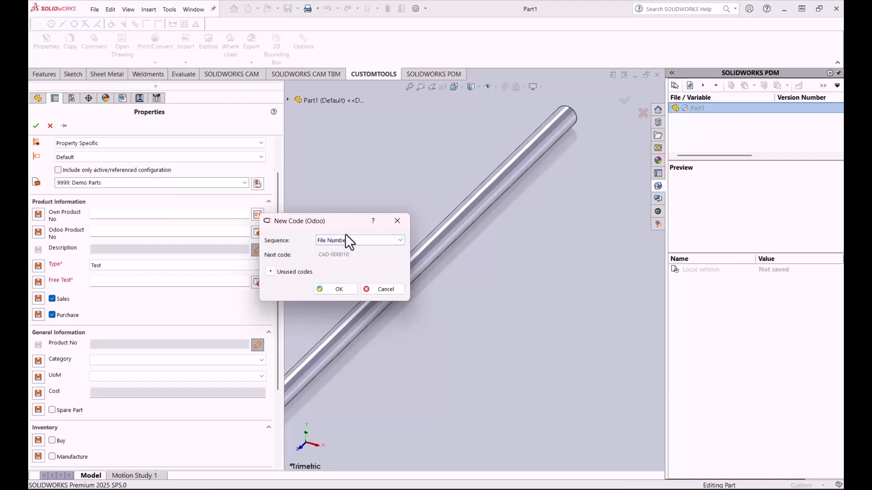
left_click(340, 289)
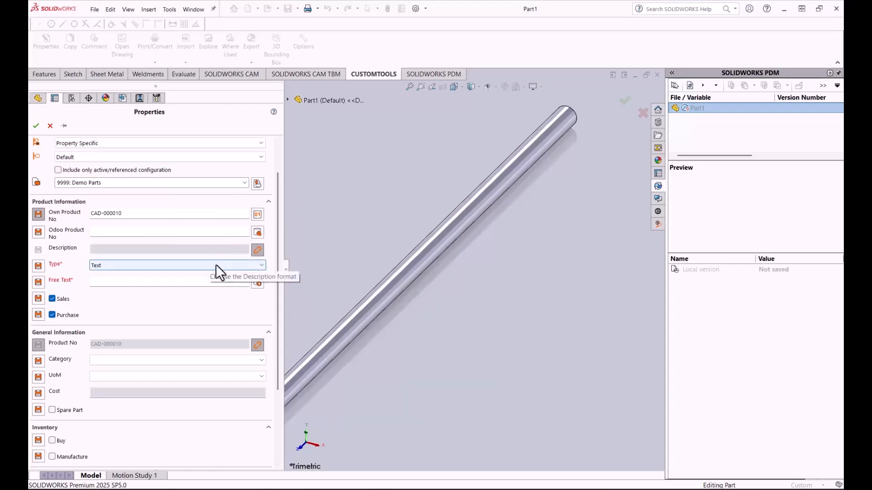
Step: Look at the translation dictionary offered for the Free Text property and leave it without choosing an entry
scroll(276, 217, "down", 3)
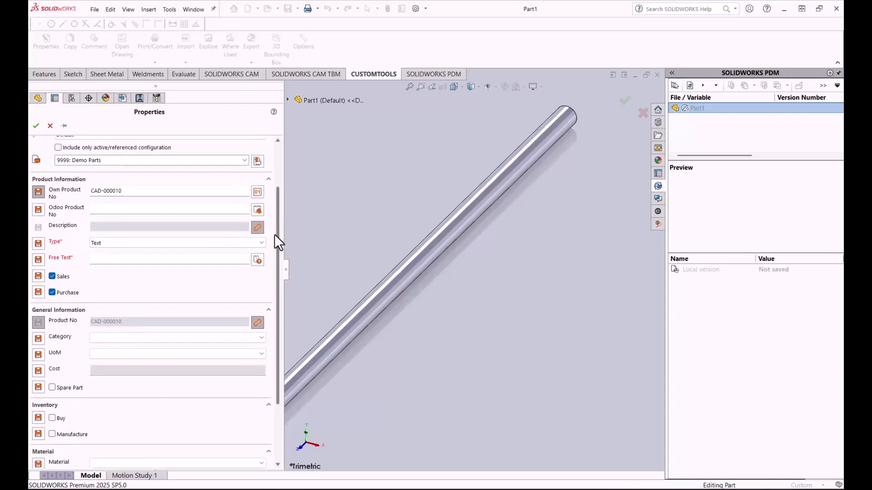
left_click(202, 207)
left_click(202, 206)
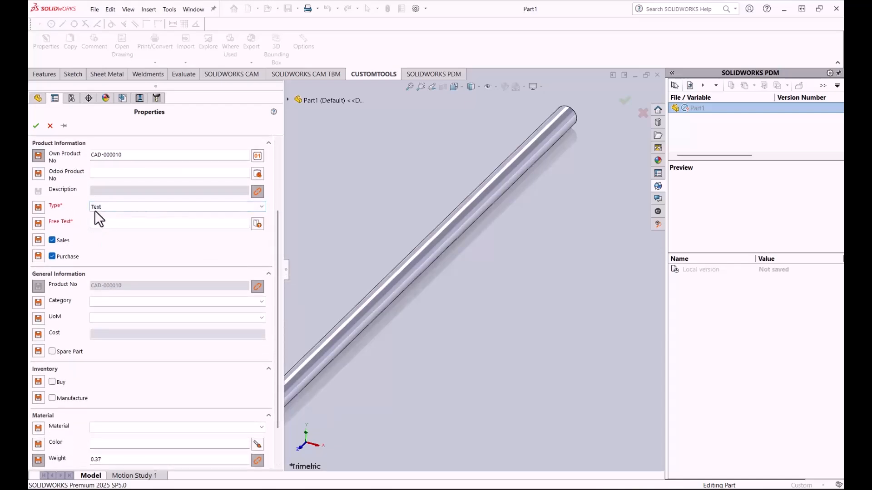
left_click(255, 223)
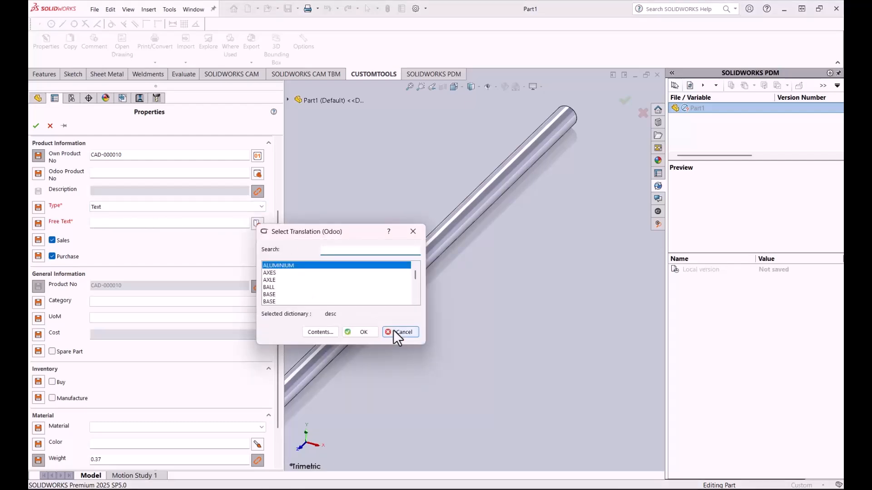
left_click(393, 332)
Step: Set the description type to Round Bar - Ø(D) - (L), taking diameter 25 and length 750 from the model's dimensions
left_click(261, 207)
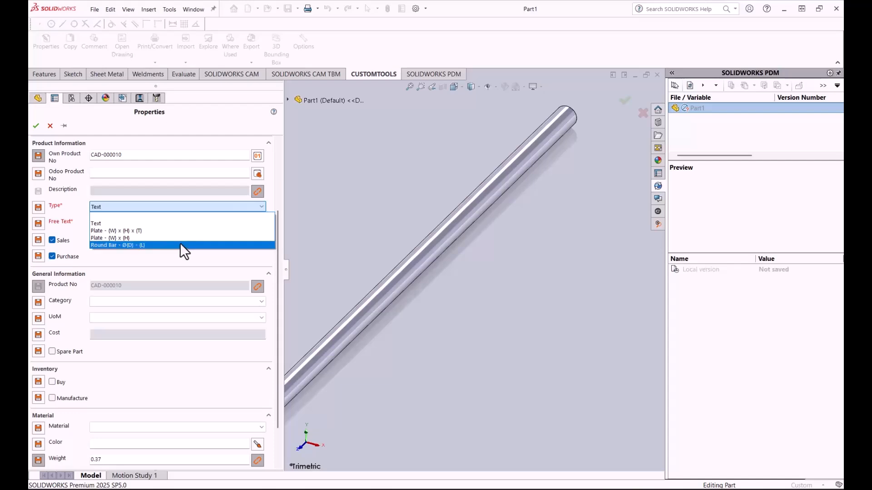
left_click(180, 245)
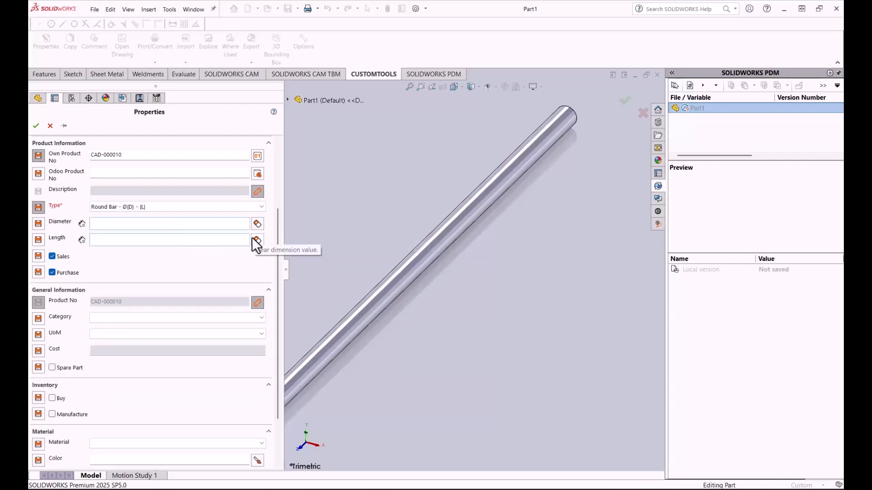
left_click(139, 224)
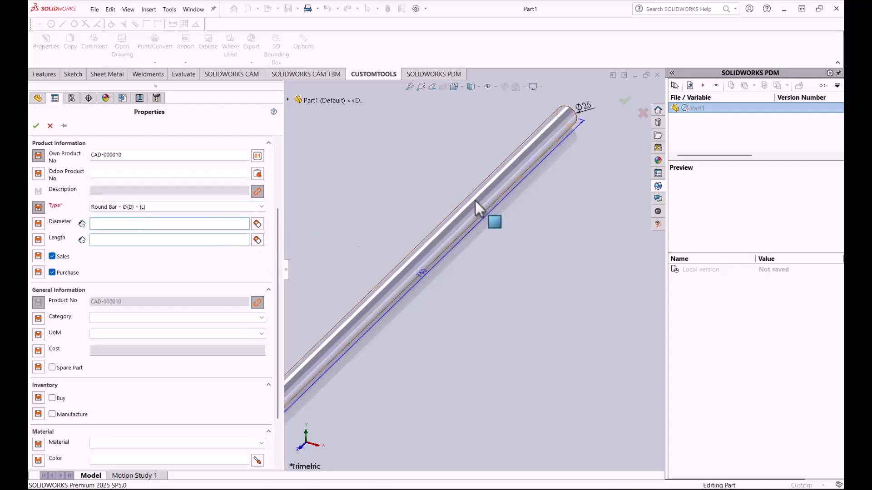
left_click(584, 109)
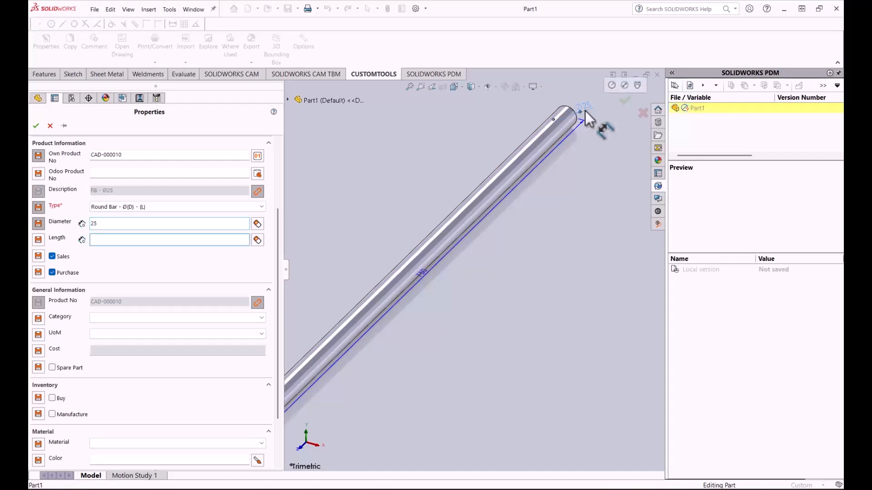
left_click(423, 272)
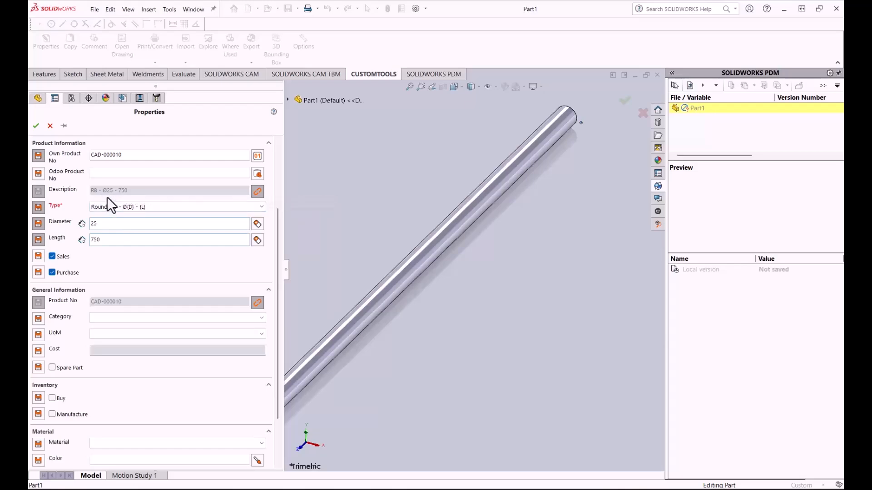
Step: Set the product's Category to Manufacturing and its UoM to Units
left_click_drag(276, 228, 278, 265)
left_click(266, 271)
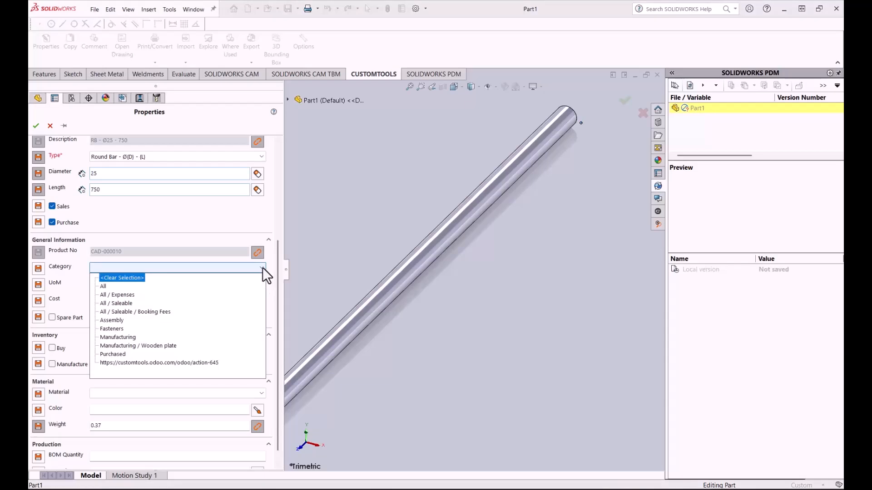
left_click(131, 336)
left_click(263, 284)
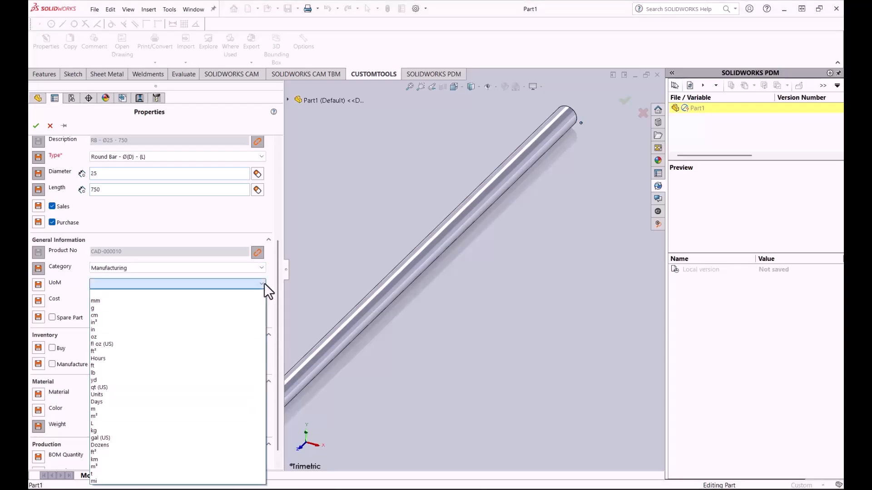
left_click(131, 393)
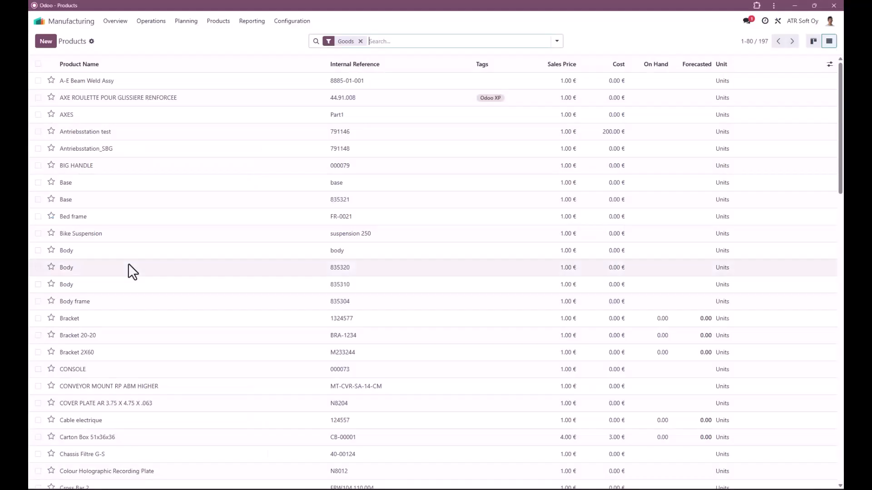
Step: Open a new product form in Odoo, look at its Category choices and discard the form
left_click(43, 44)
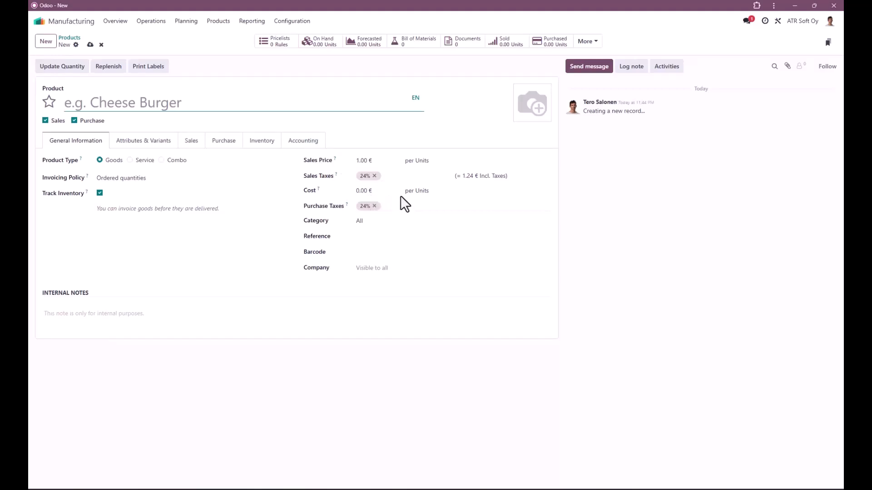
left_click(369, 222)
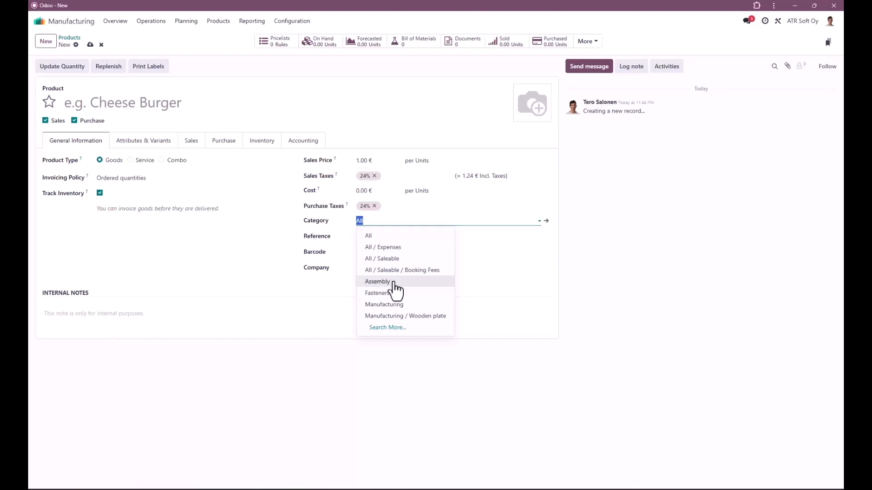
left_click(102, 45)
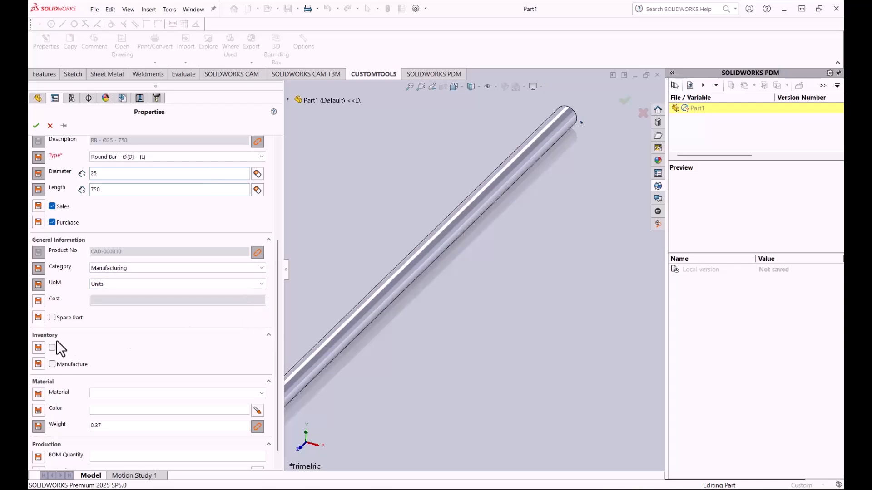
Step: Enable the Manufacture option for inventory and assign 1060 Alloy as the part's material
left_click(51, 364)
left_click_drag(277, 299, 274, 328)
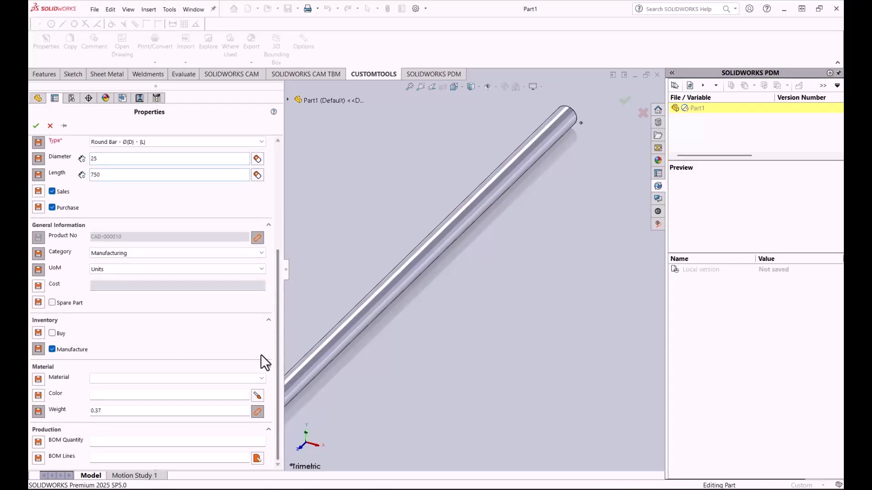
left_click(262, 380)
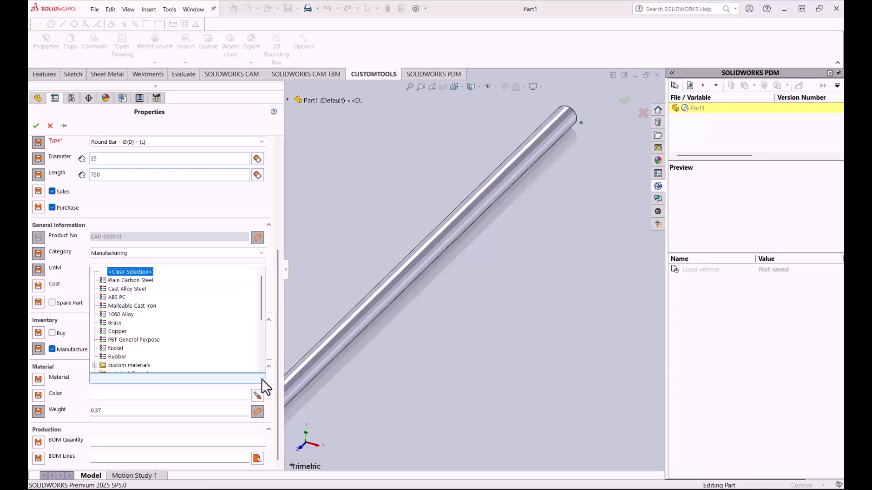
left_click(119, 316)
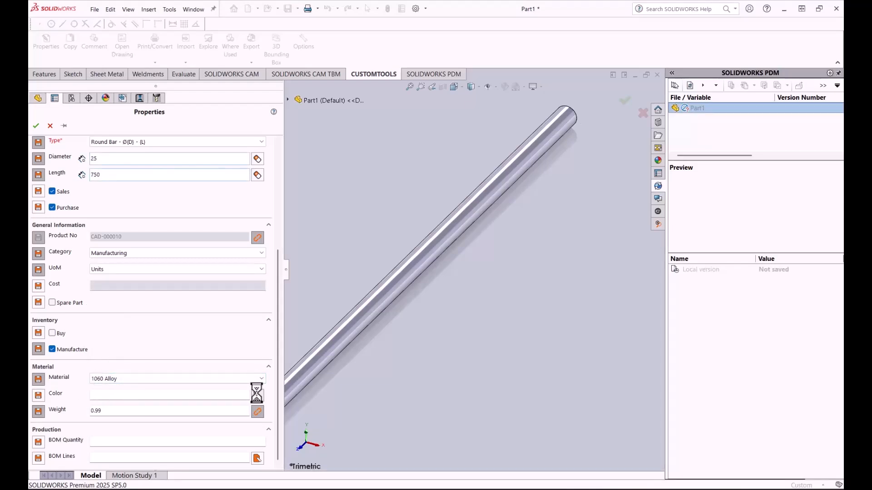
Step: Set the part's color to RAL 3027 Raspberry red from the RAL colors list
left_click_drag(298, 383, 203, 192)
left_click_drag(319, 226, 320, 260)
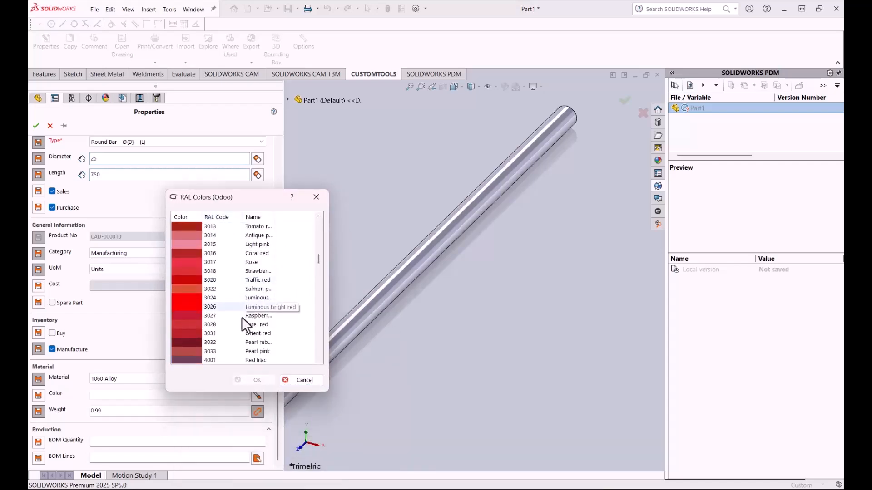
left_click_drag(275, 219, 300, 219)
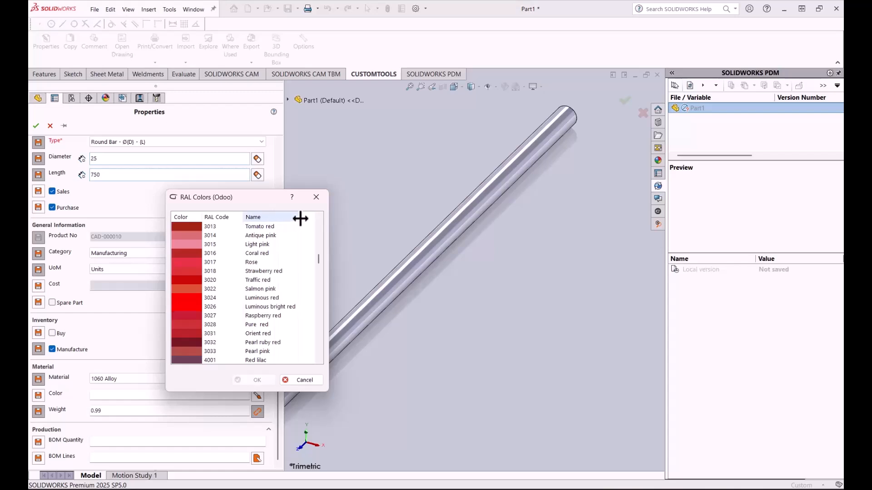
double_click(246, 315)
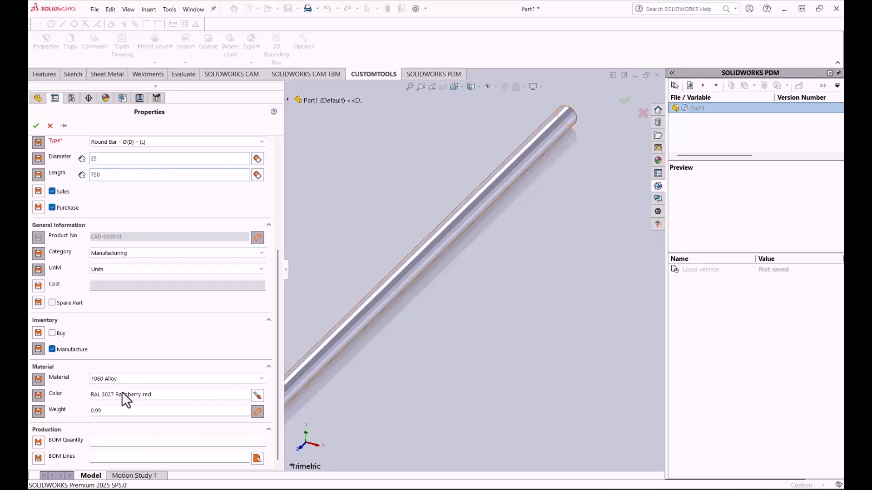
left_click(127, 442)
type("0,75")
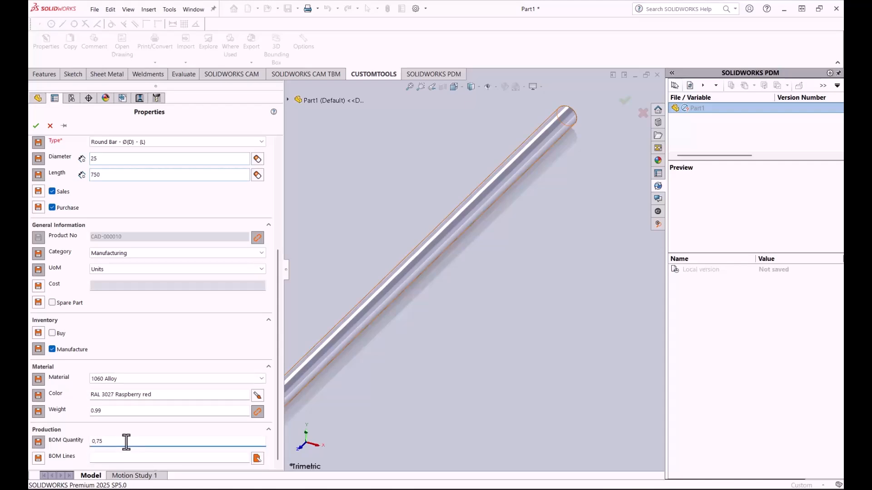
key("BackSpace")
key("BackSpace")
key("BackSpace")
key("BackSpace")
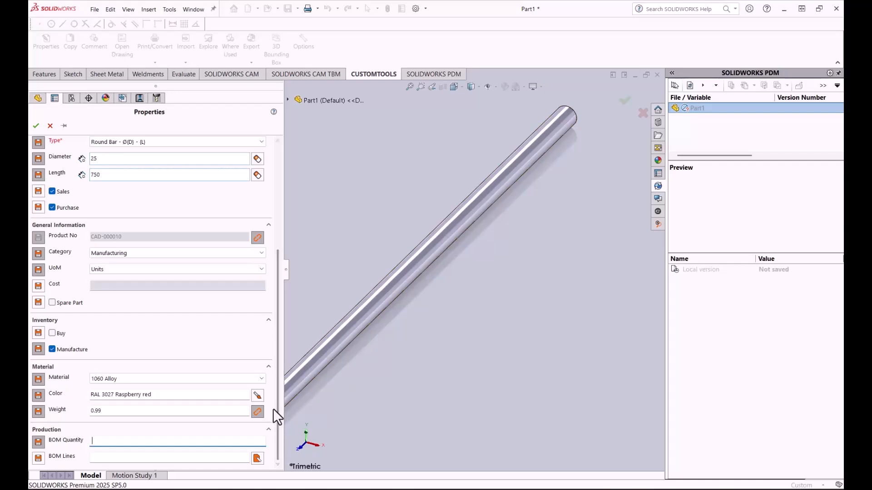
Step: Apply the filled-in properties and save the part as CAD-000010.SLDPRT
left_click(37, 126)
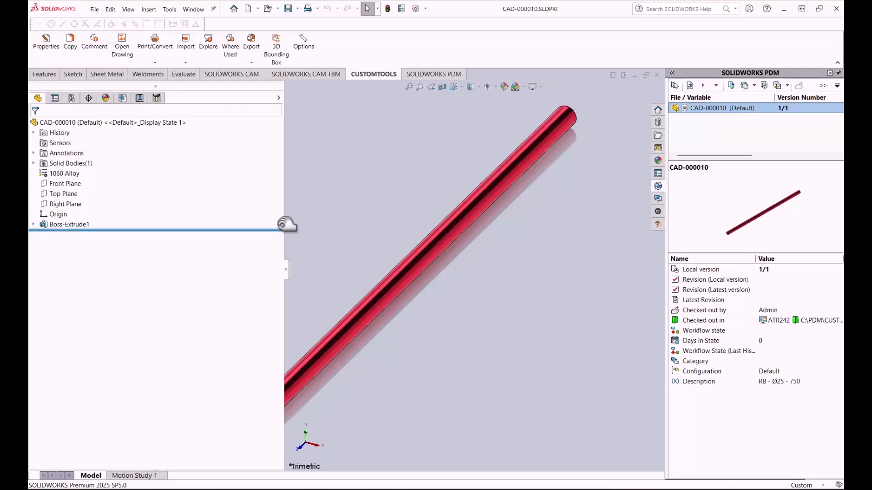
mouse_move(520, 9)
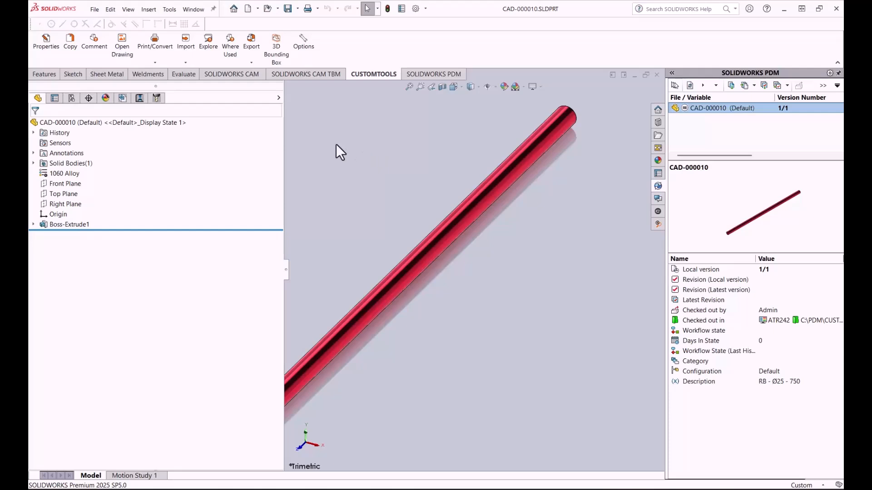
Step: Create a drawing from the round bar part using the A4-P sheet format
left_click(256, 13)
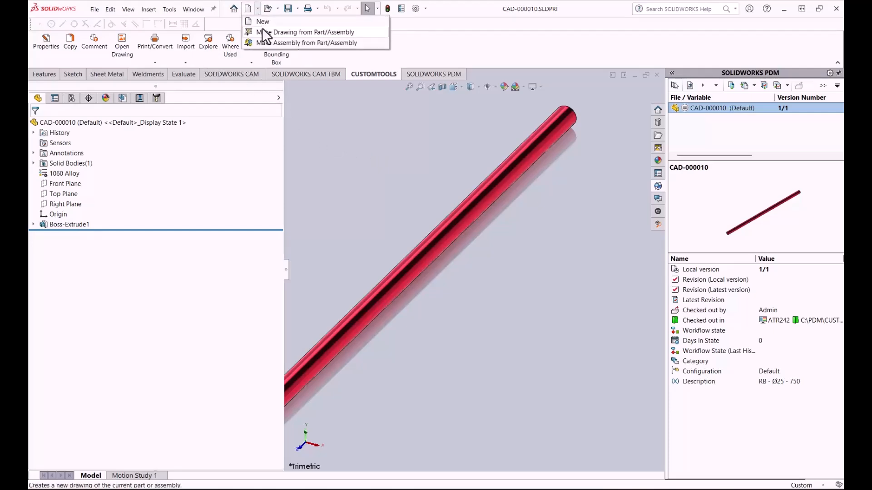
left_click(262, 30)
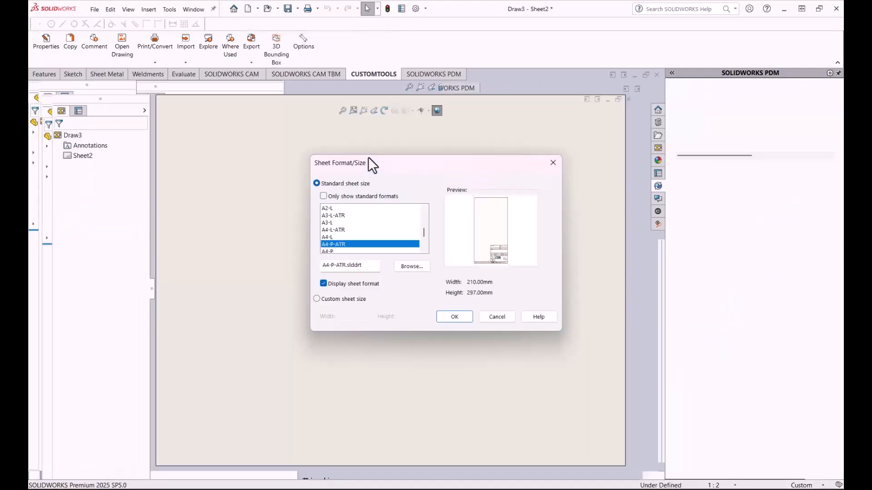
left_click(353, 251)
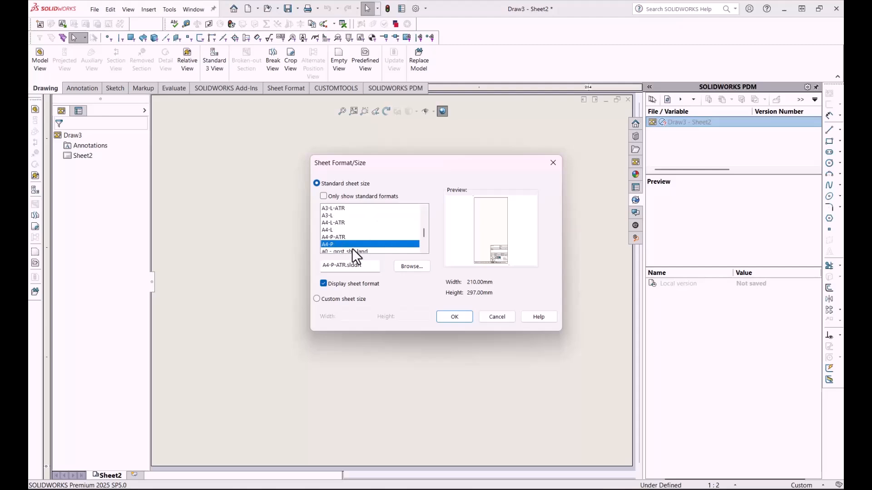
left_click(451, 317)
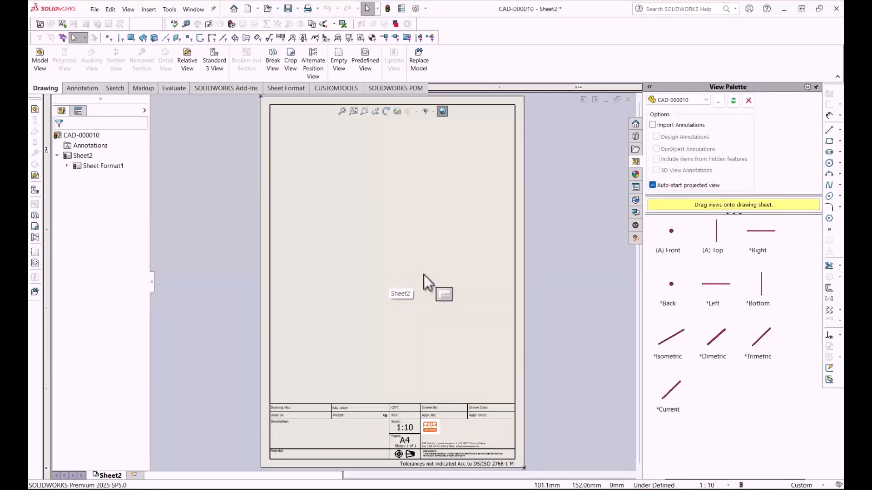
Step: Place the bar's Right view on the upper part of the sheet with a projected end view to its left
left_click_drag(747, 230, 358, 184)
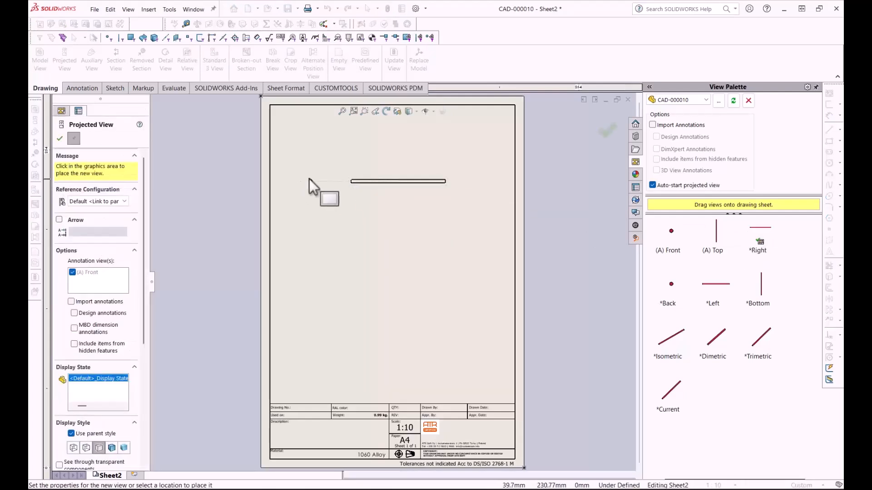
left_click(304, 181)
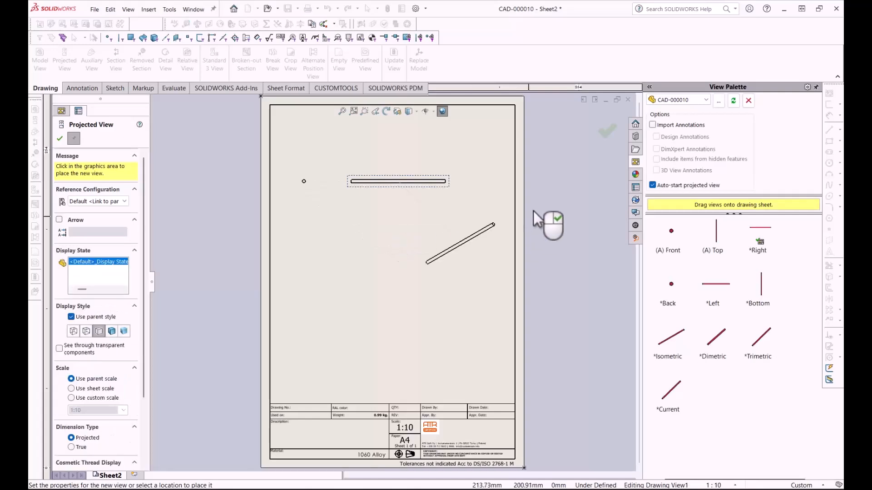
left_click_drag(650, 339, 599, 128)
left_click(600, 128)
Step: Add an Isometric view of the bar below the other views and set its display style to Shaded
left_click(670, 351)
mouse_move(639, 342)
left_mouse_down()
mouse_move(436, 337)
mouse_move(391, 303)
left_mouse_up()
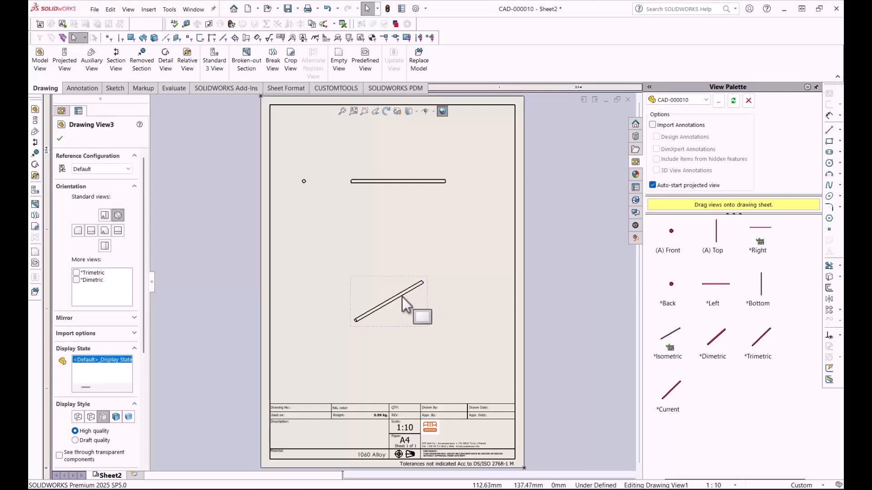
left_click(401, 313)
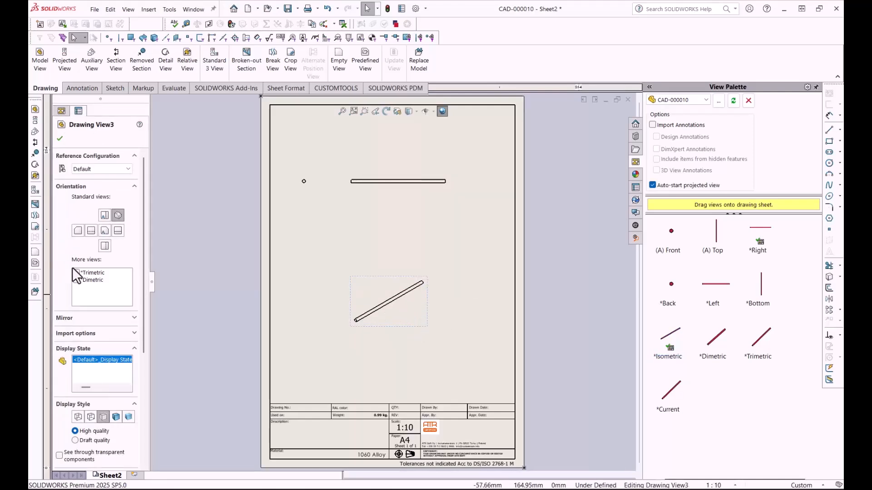
left_click(129, 415)
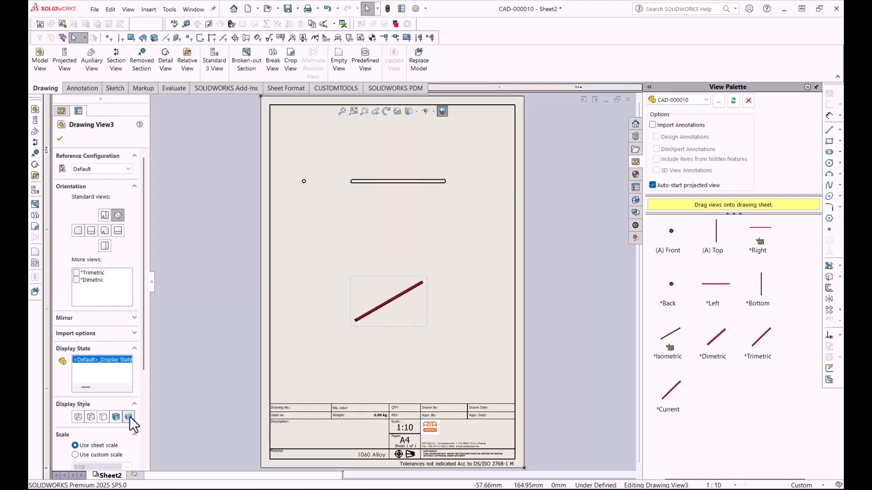
left_click(59, 138)
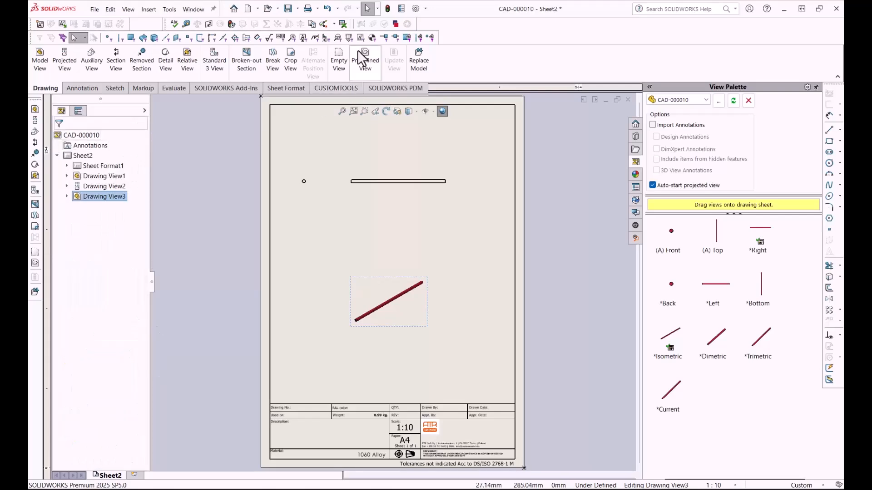
Step: Save the CAD-000010 drawing and close it to return to the part
left_click(283, 10)
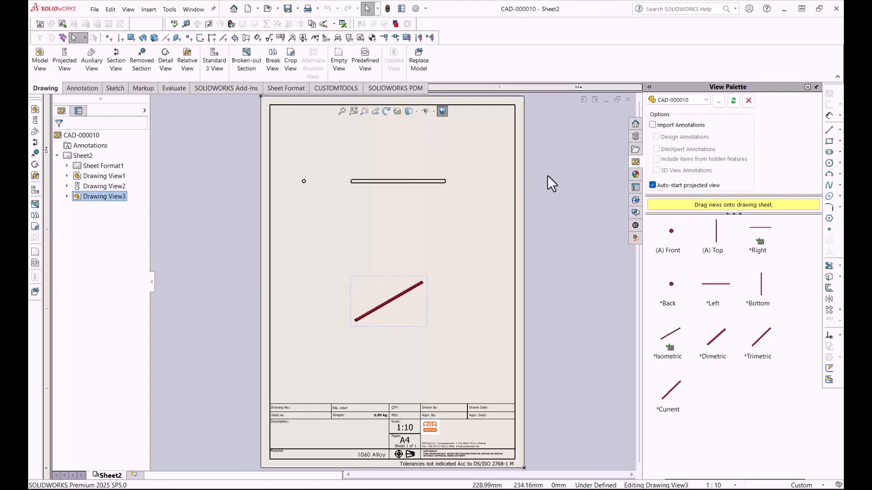
left_click(628, 99)
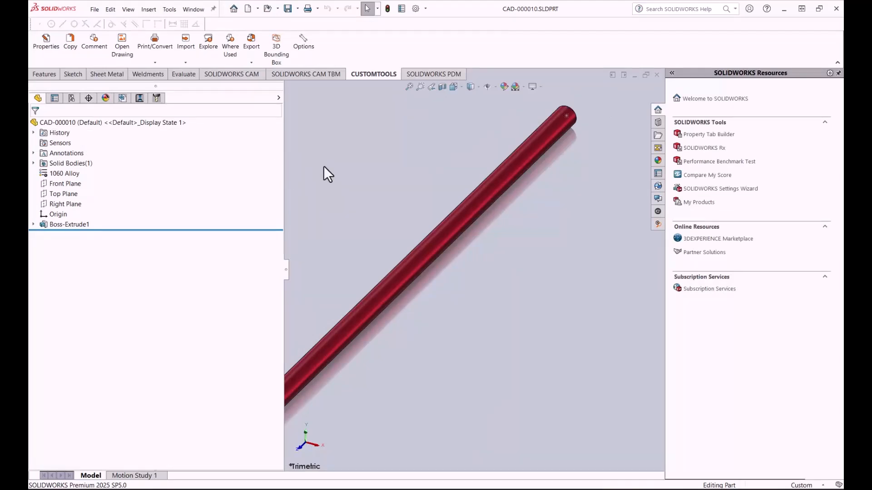
Step: Open the part's structure export with the Odoo Production profile and widen the dialog to show more columns
left_click(253, 66)
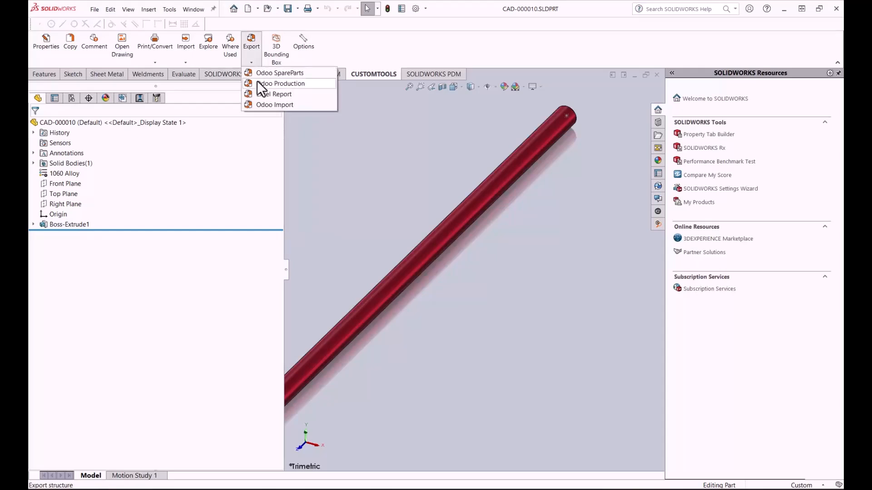
left_click(257, 81)
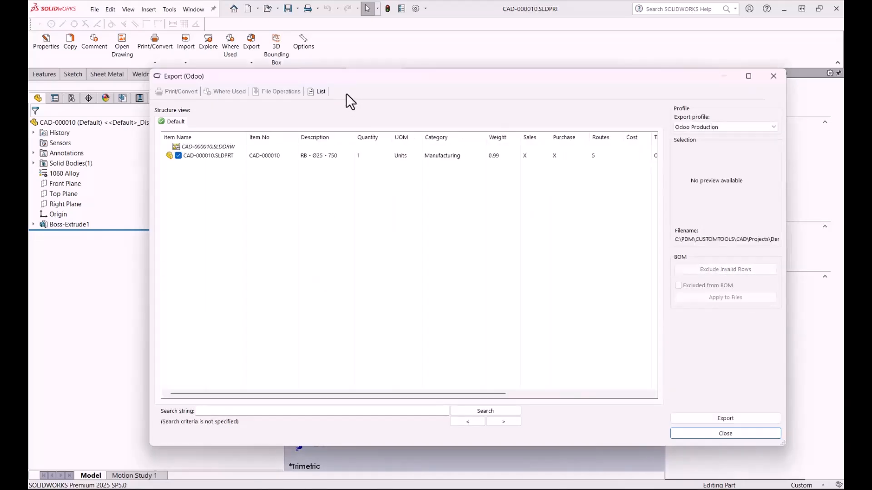
left_click_drag(349, 80, 306, 78)
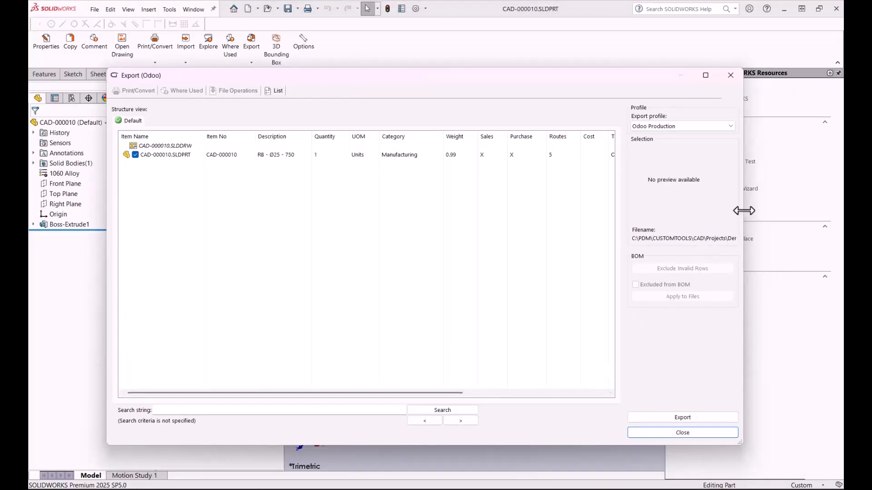
left_click_drag(743, 210, 833, 205)
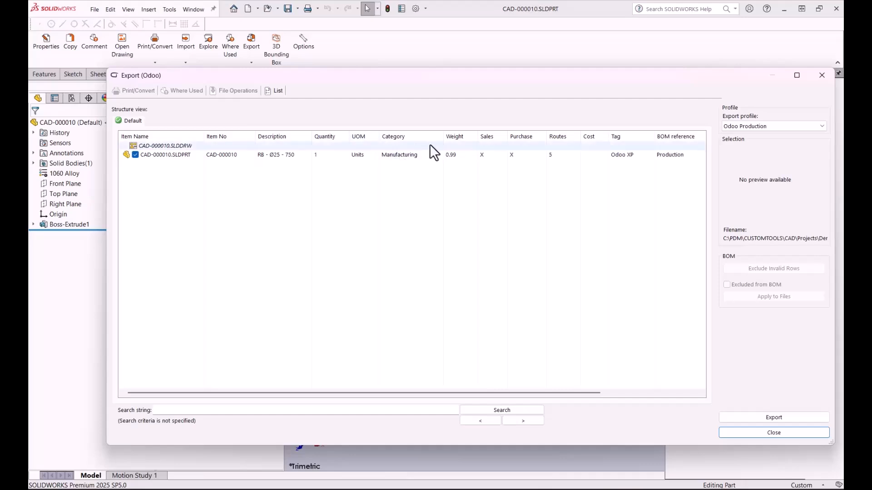
Step: Examine the part's preview and its Product, BOM and BOM Line status columns in the export structure
left_click(179, 146)
left_click(162, 153)
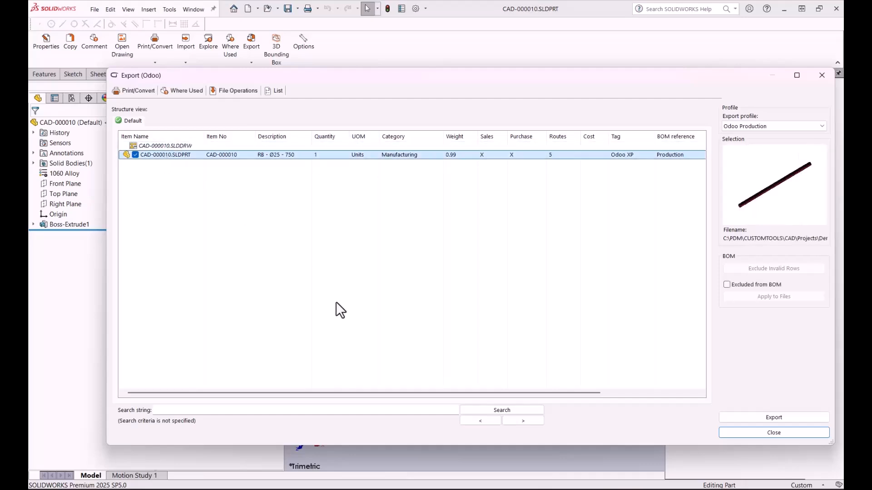
left_click_drag(356, 394, 541, 393)
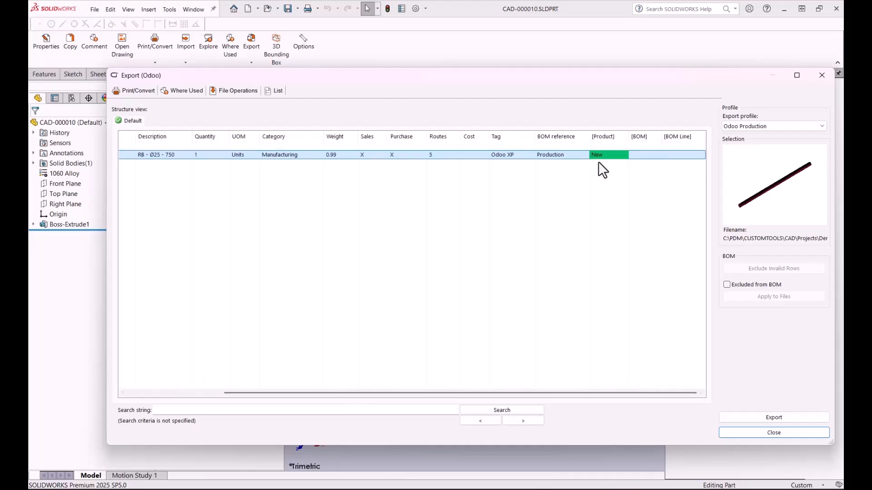
left_click(574, 213)
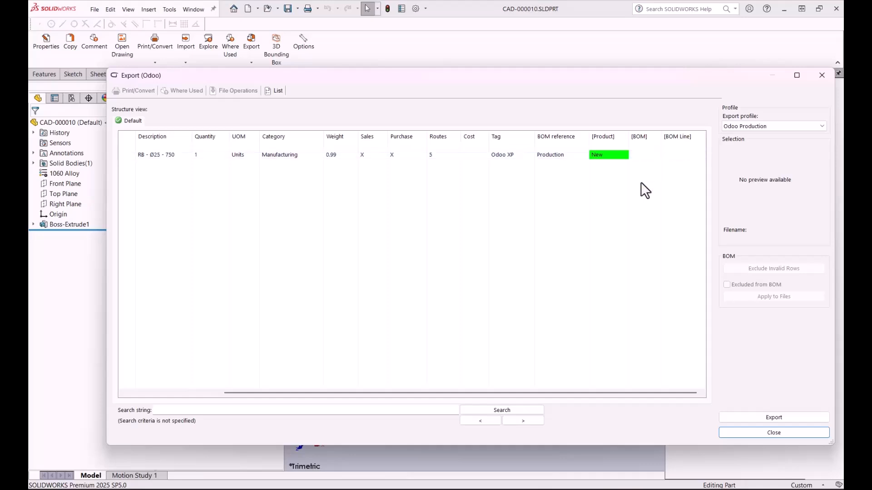
Step: Export the CAD-000010 part to Odoo with the Odoo Production profile and check its Product status column
left_click_drag(468, 391, 293, 394)
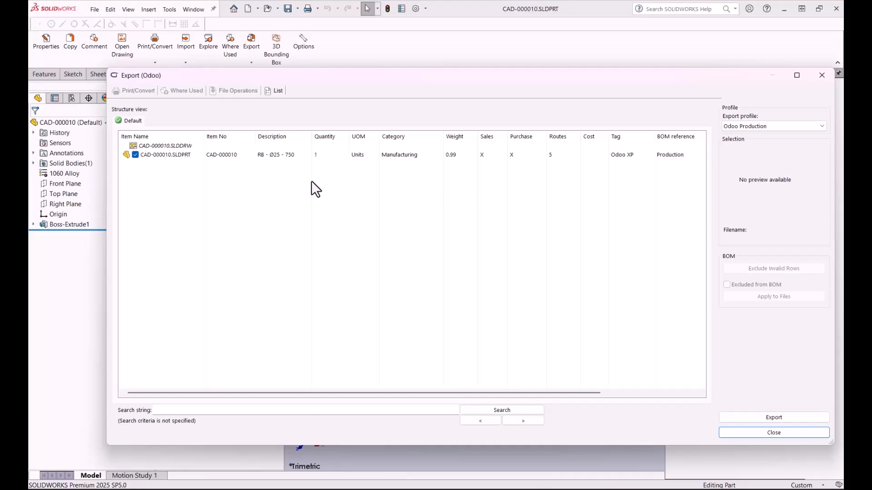
left_click(328, 157)
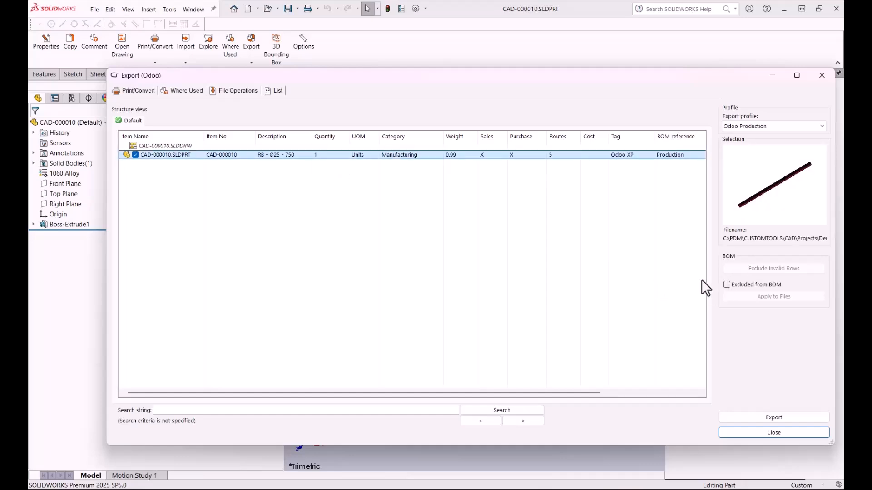
left_click(525, 288)
left_click(771, 416)
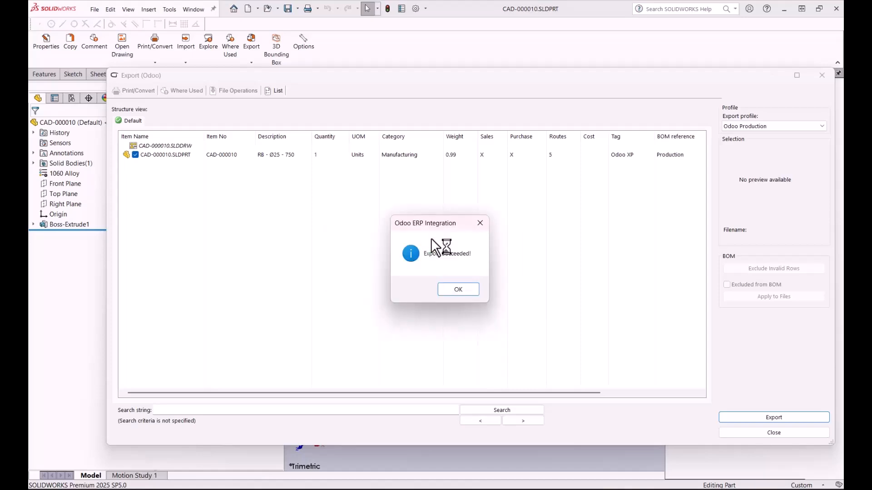
left_click(457, 290)
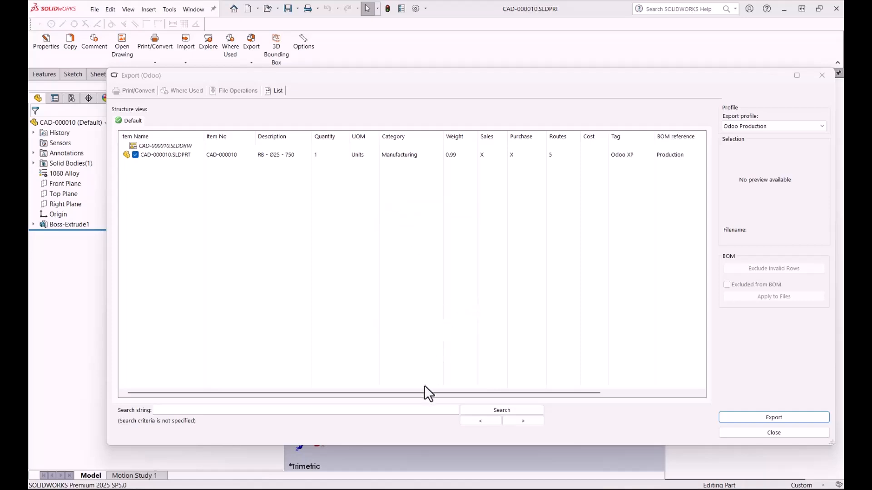
left_click_drag(424, 395, 606, 403)
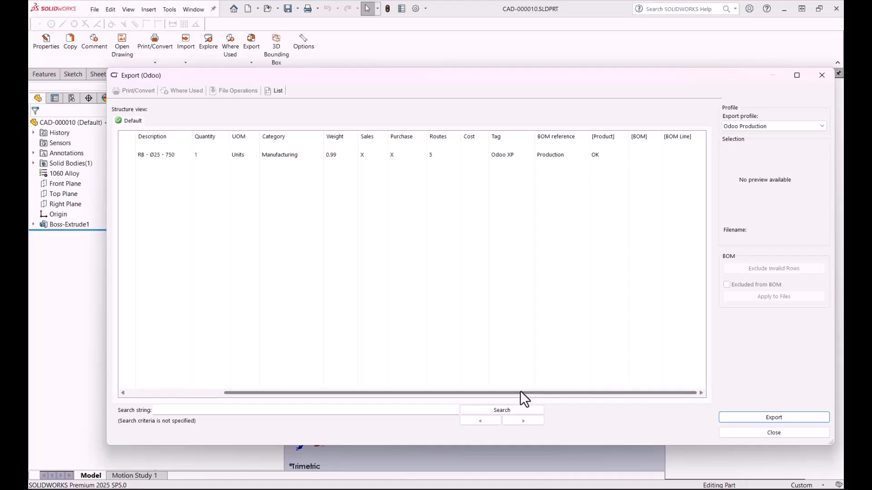
left_click_drag(519, 392, 351, 384)
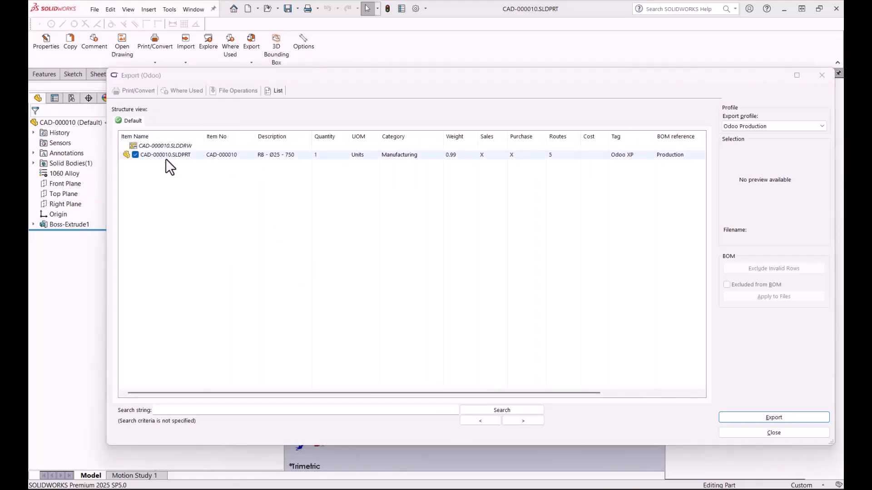
Step: Switch to Odoo, search the product list for 10, and open the product with internal reference CAD-000010
key("alt+Tab")
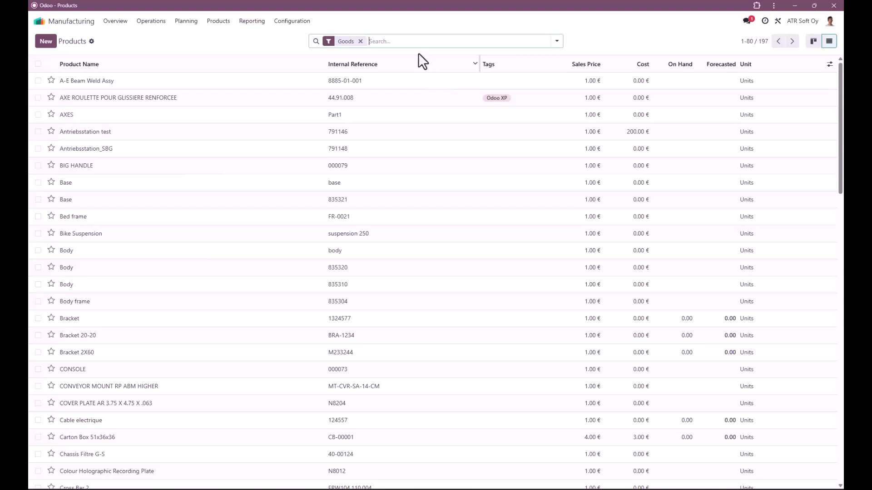
type("10")
key("Return")
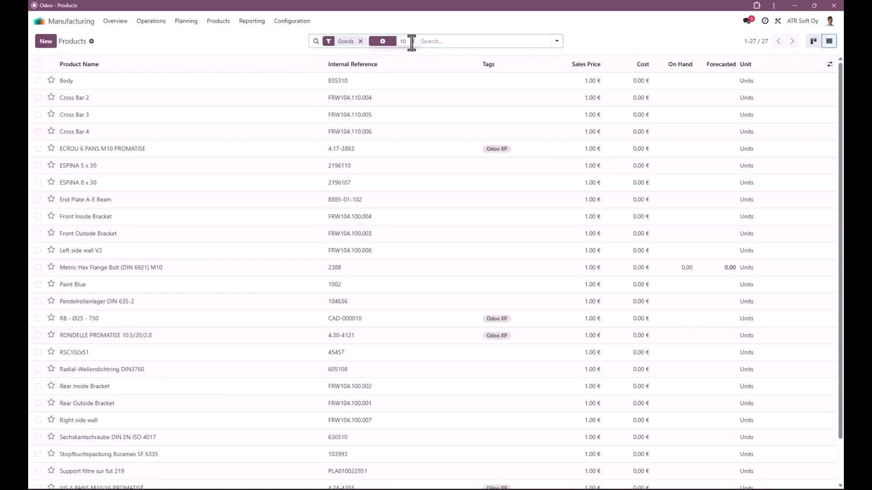
left_click(398, 322)
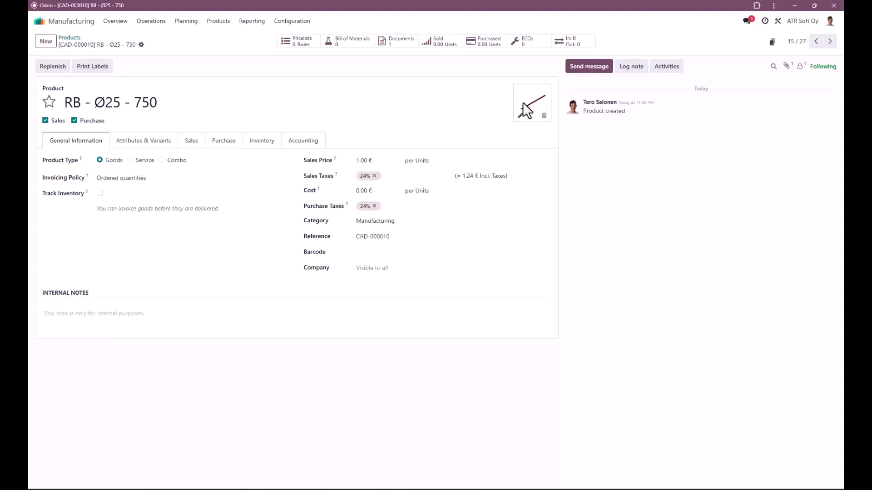
Step: Review the product's inventory routes and logistics data, and view its attached CAD-000010.pdf drawing
left_click(255, 141)
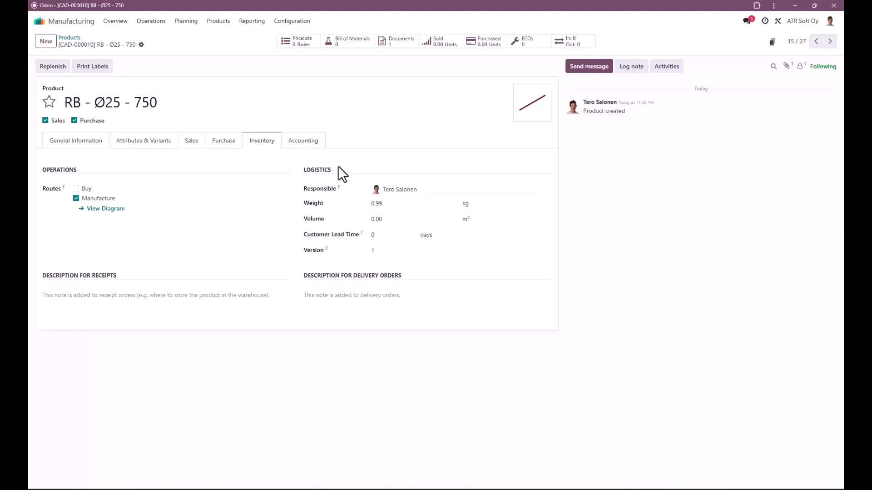
left_click(399, 45)
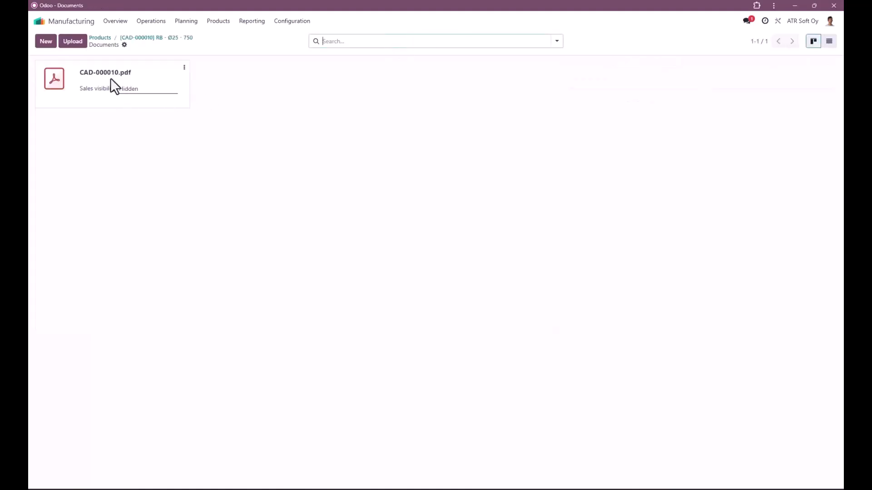
left_click(53, 81)
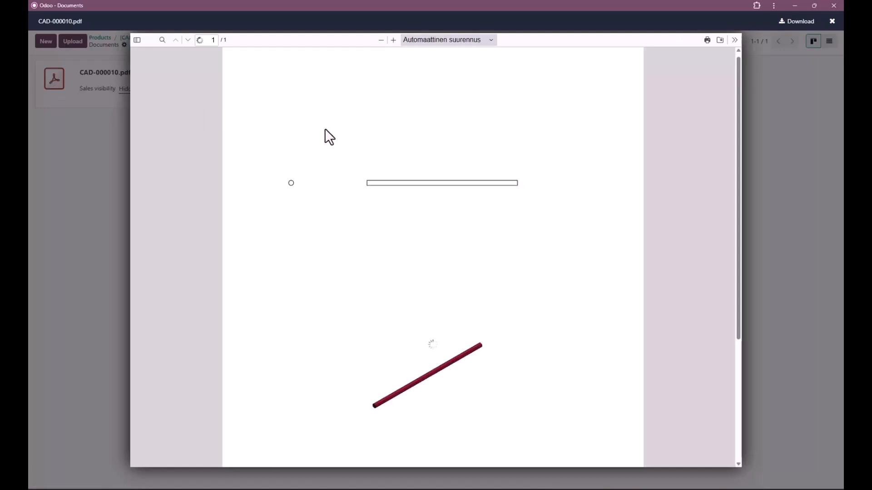
scroll(454, 215, "down", 4)
scroll(454, 215, "up", 4)
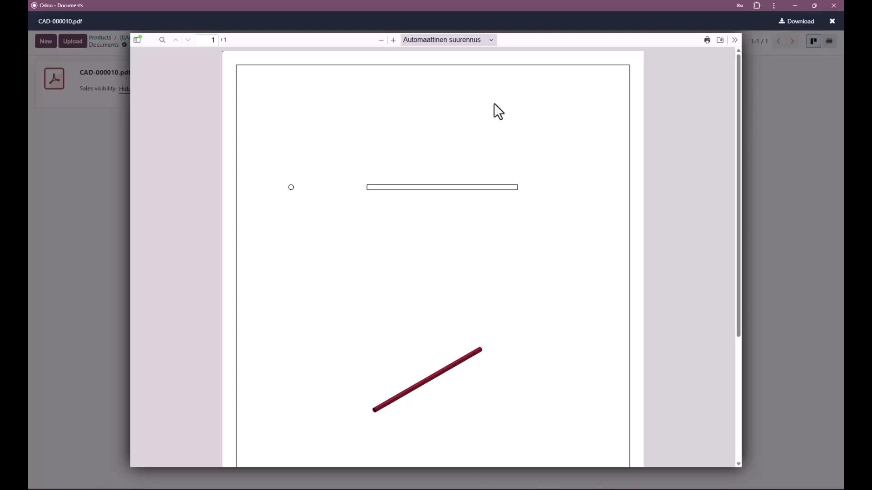
scroll(697, 149, "down", 3)
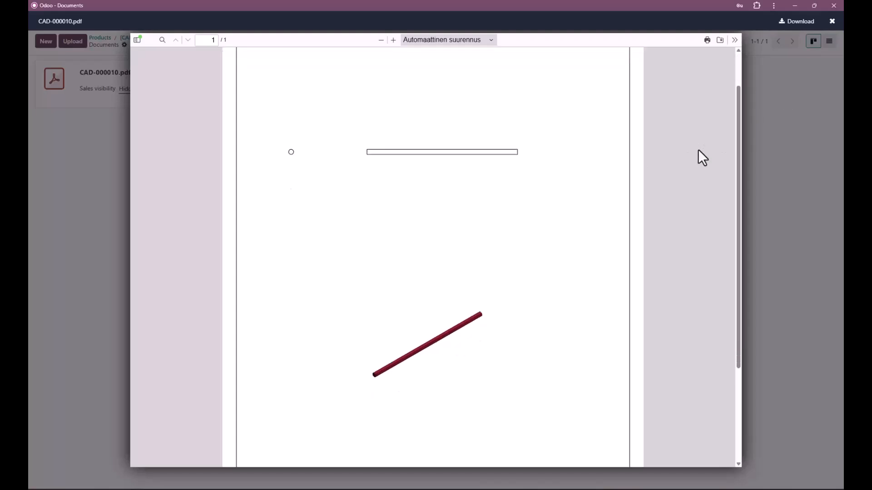
left_click(832, 22)
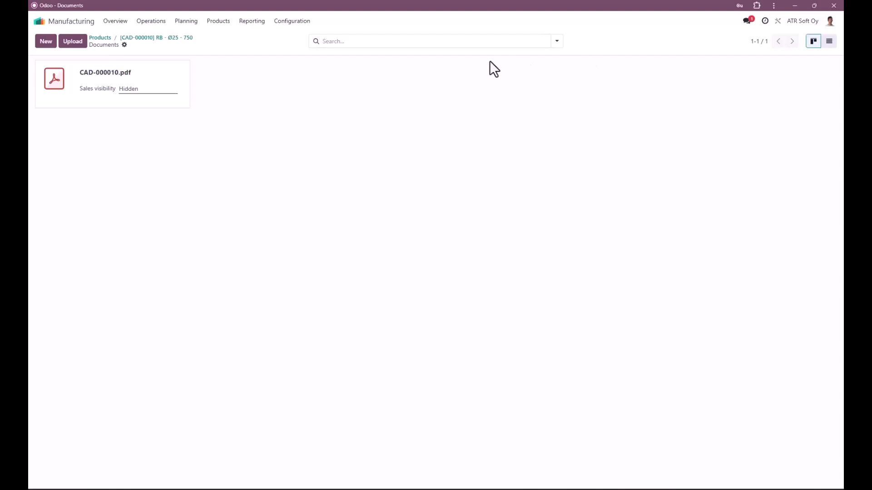
Step: Set the Cost in the RB - Ø25 - 750 product's general information to 7.50 and save the record
left_click(145, 37)
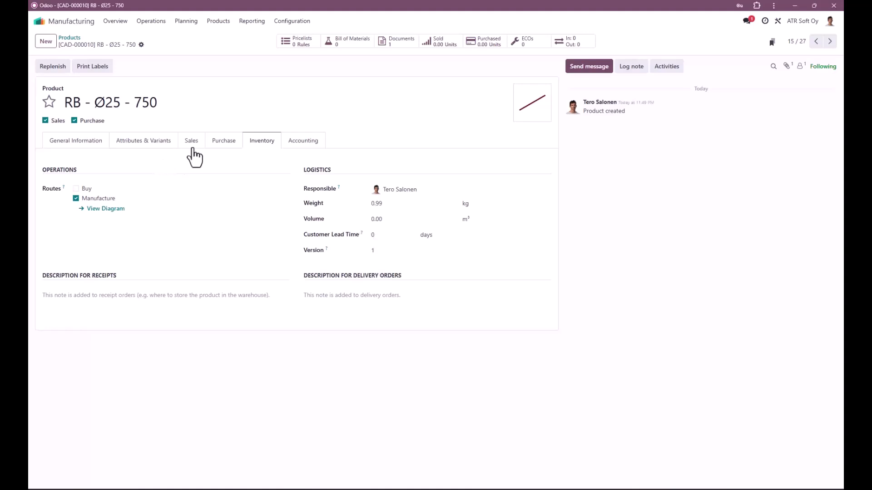
left_click(104, 153)
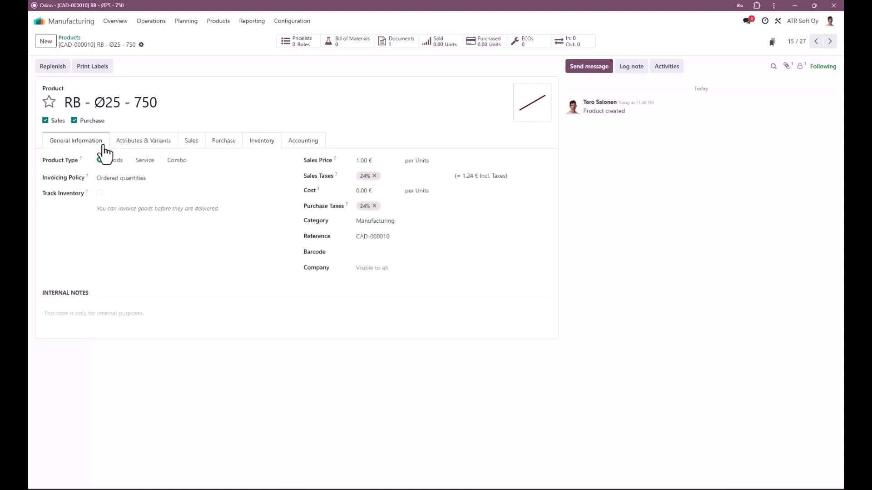
left_click(367, 191)
type("7")
type(".50")
left_click(370, 294)
left_click(155, 44)
Step: Switch back to SOLIDWORKS and use the Odoo Import profile to bring the updated cost into the CAD-000010 part
left_click(544, 489)
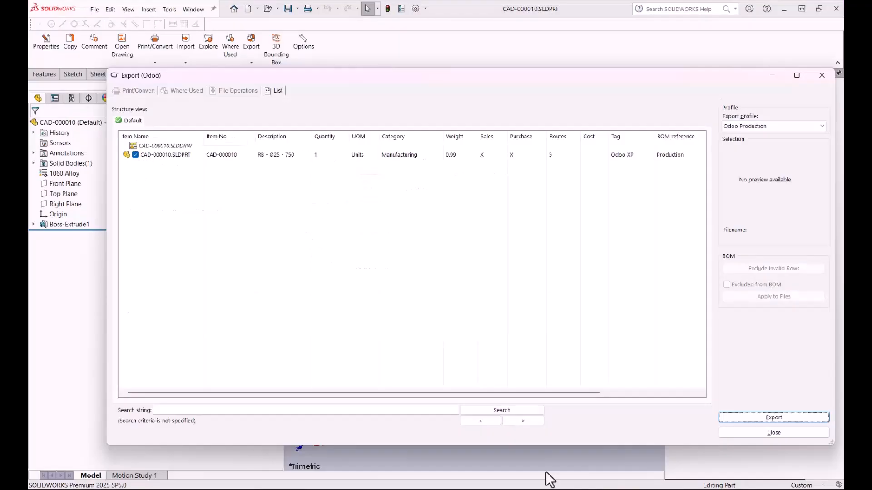
left_click(776, 126)
left_click(759, 156)
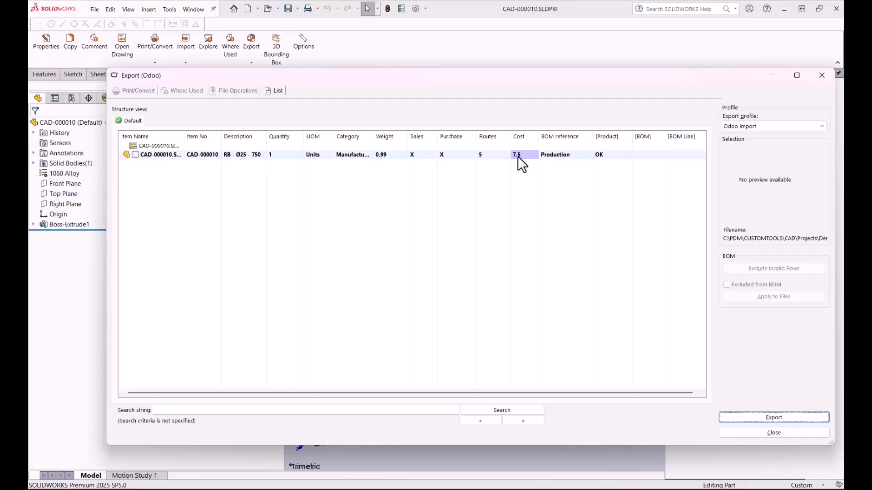
left_click_drag(504, 392, 671, 424)
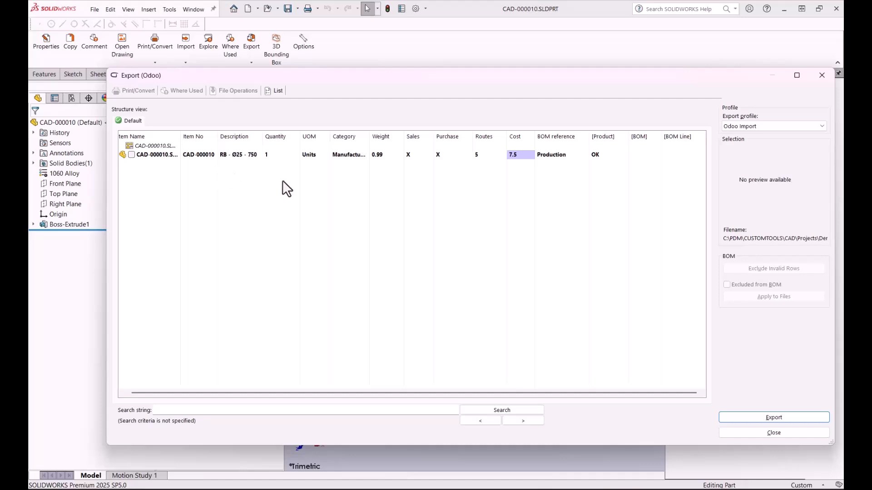
left_click(755, 418)
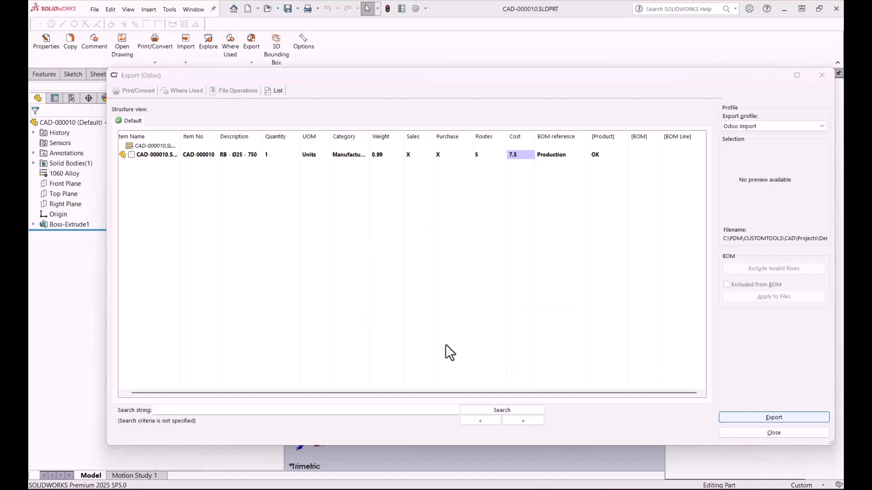
left_click(439, 286)
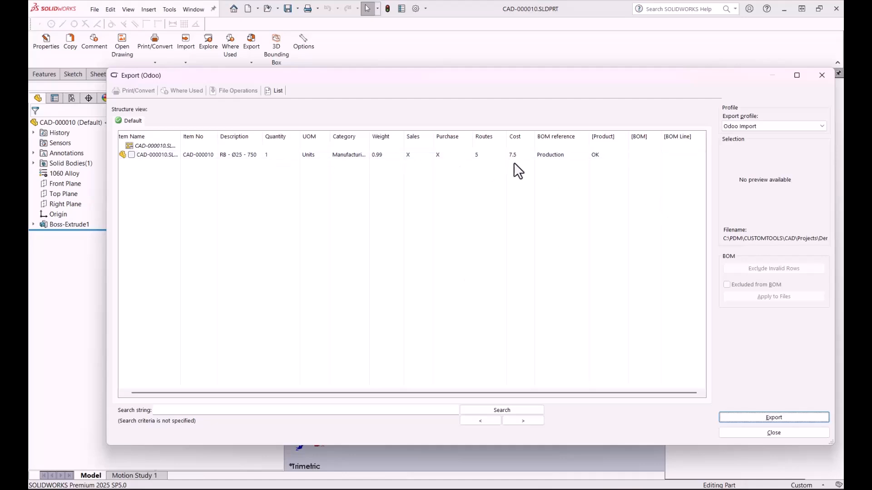
Step: Close the export dialog and check the Cost field in the part's CUSTOMTOOLS properties without changing anything
left_click(765, 432)
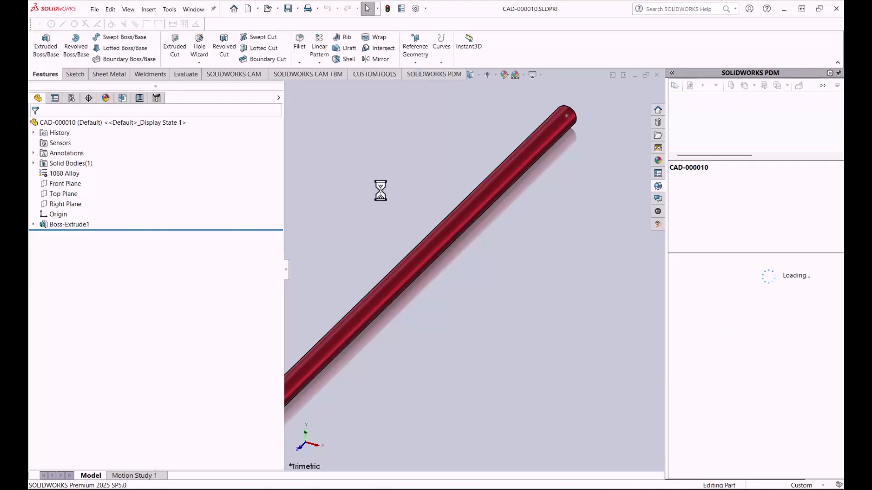
left_click(366, 74)
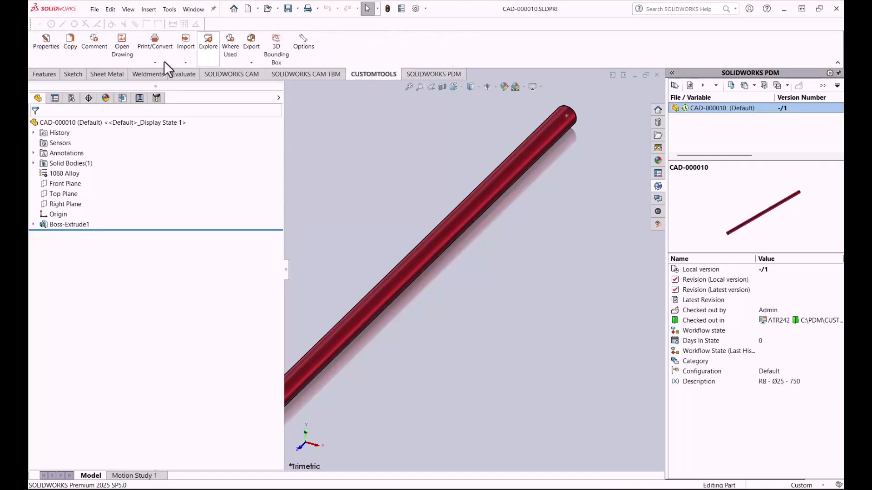
left_click(54, 51)
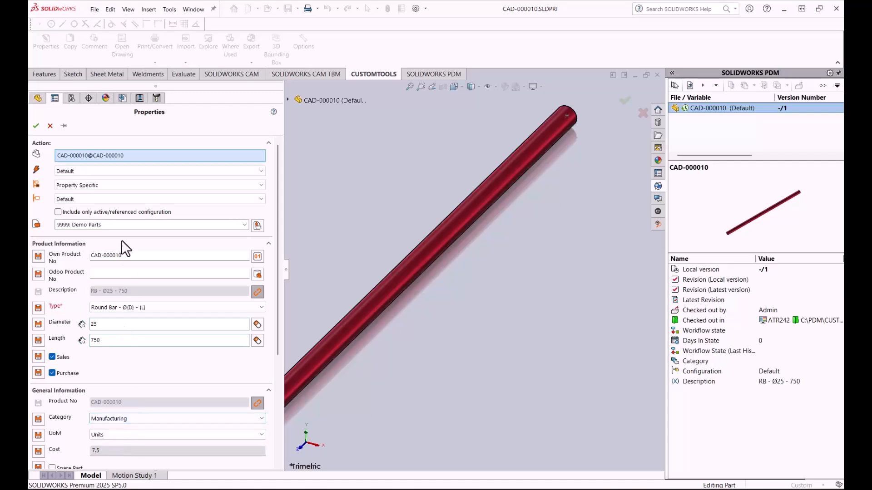
left_click(50, 130)
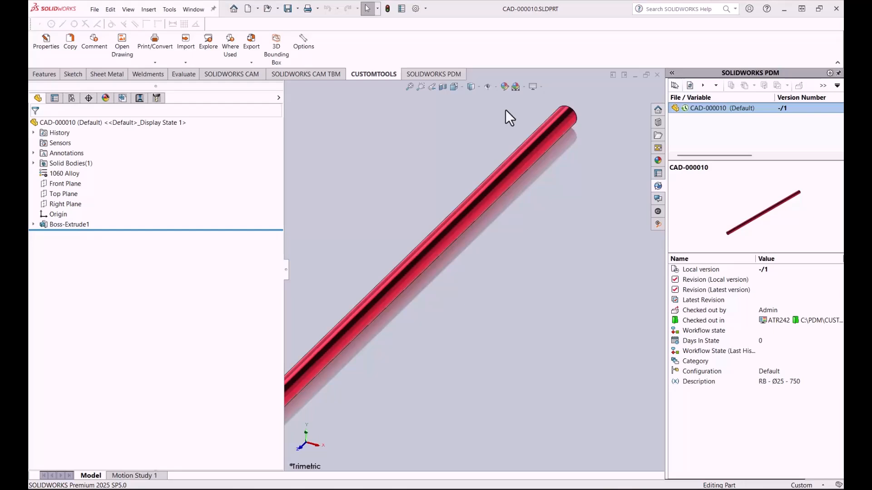
Step: Switch to assembly 000084-A, save it, and load its structure into the Odoo Production export using the local version
key("ctrl+Tab")
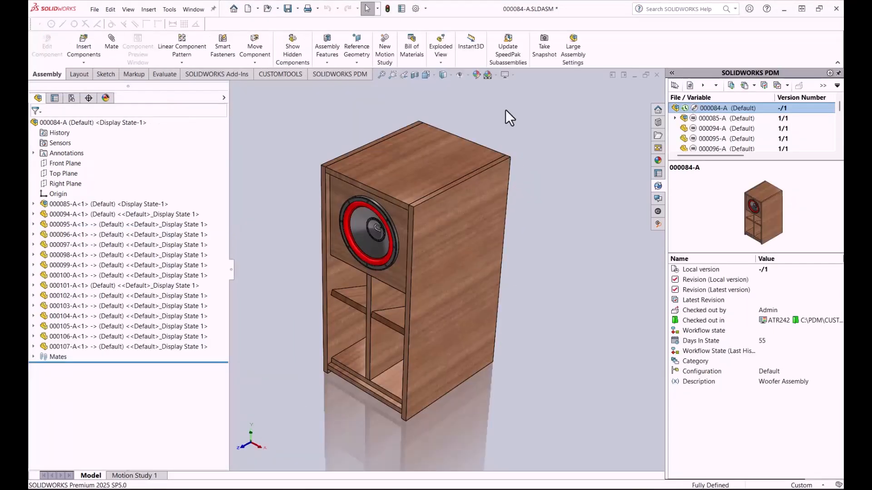
left_click(33, 204)
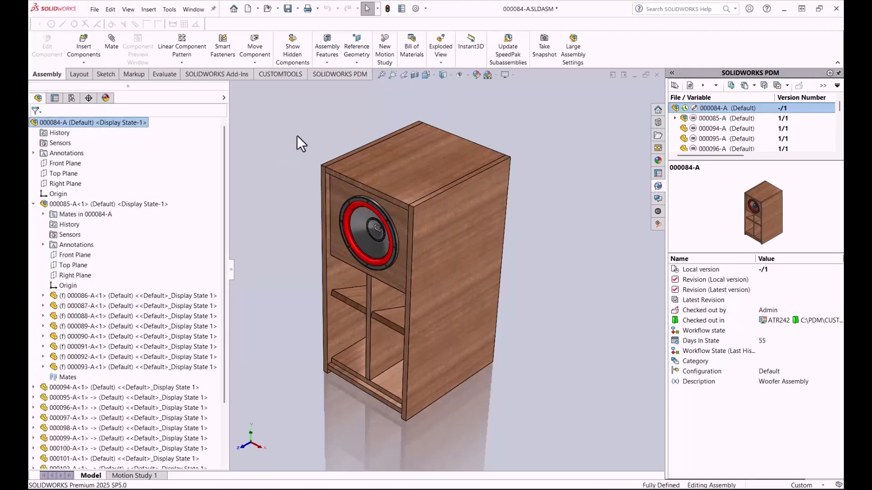
left_click(280, 76)
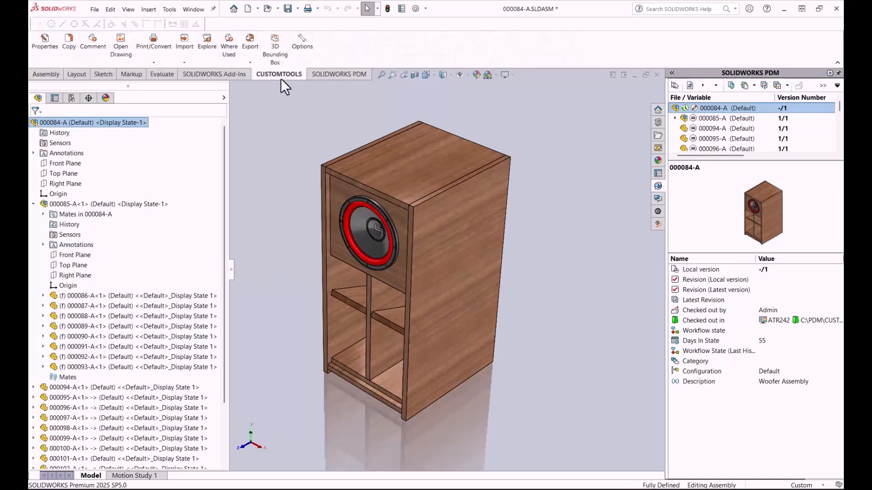
left_click(250, 58)
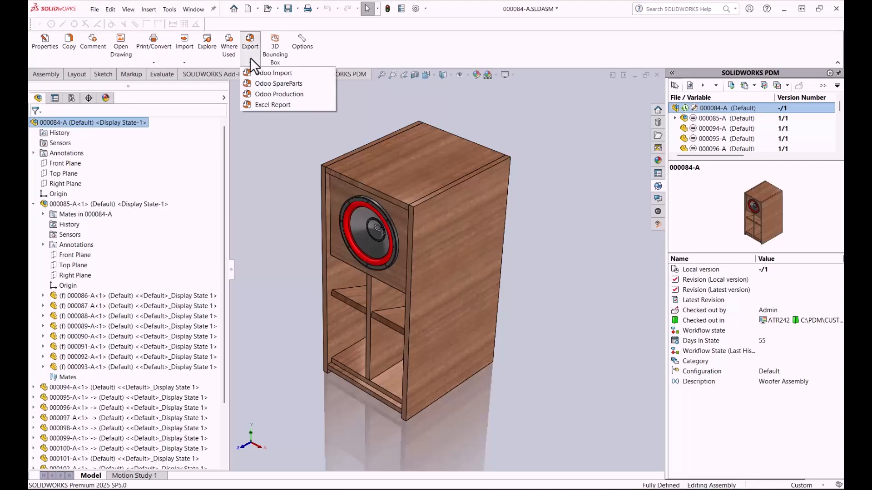
left_click(261, 96)
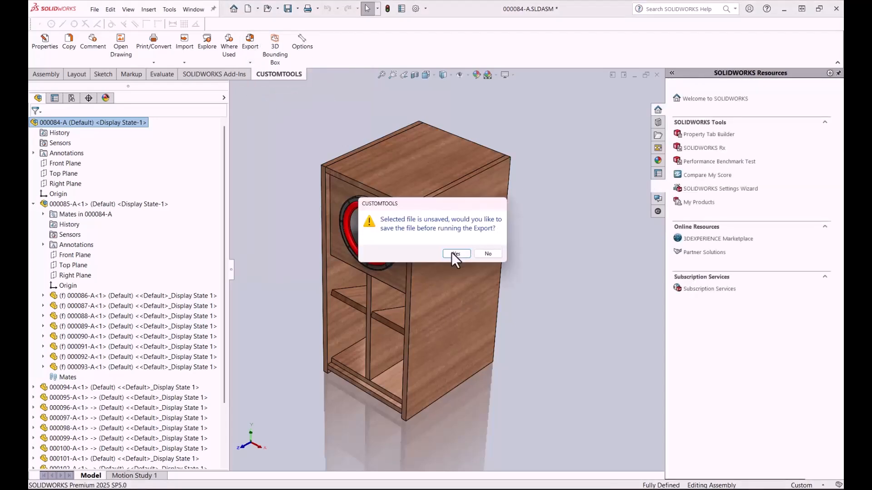
left_click(482, 253)
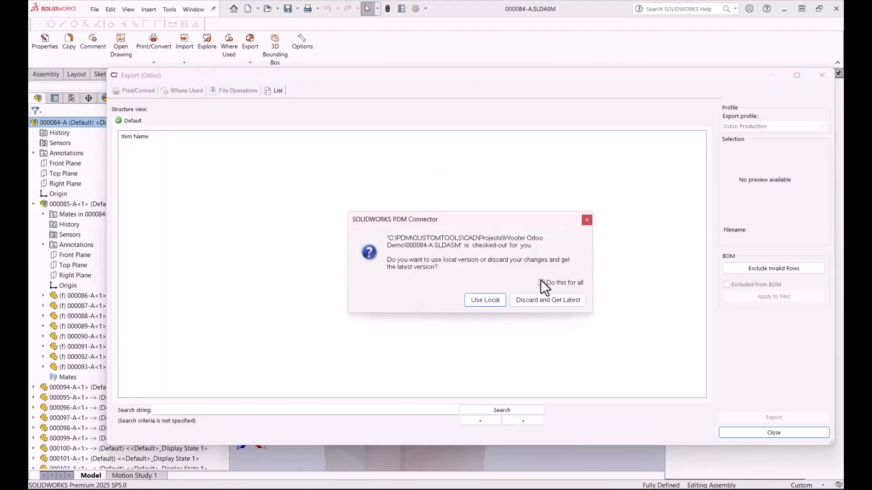
left_click(485, 300)
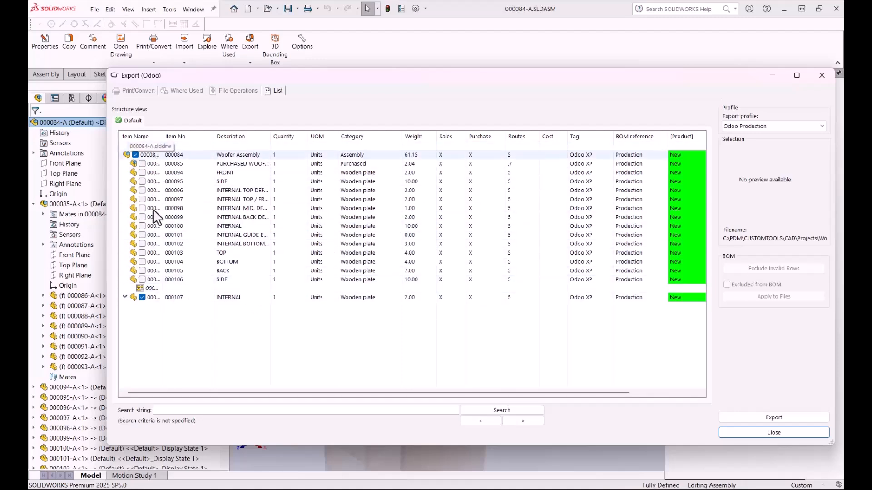
Step: Preview the 000107-A and 000084-A drawings in the export structure
left_click(157, 289)
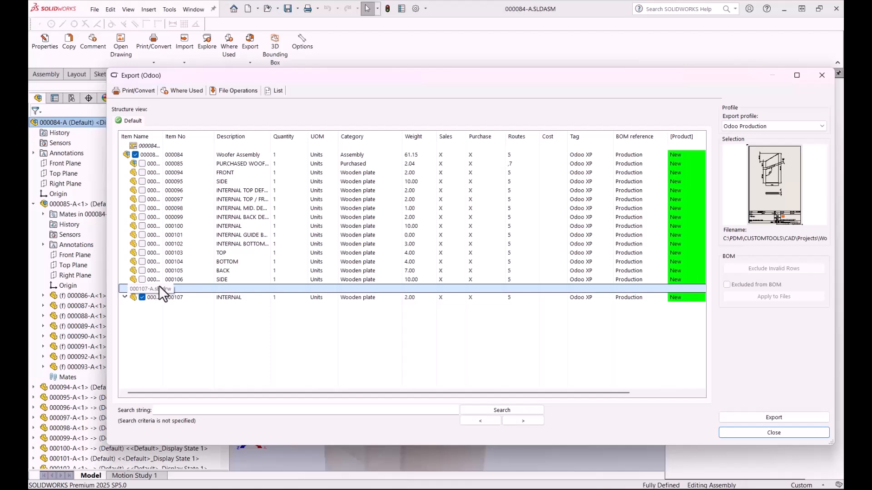
left_click(173, 144)
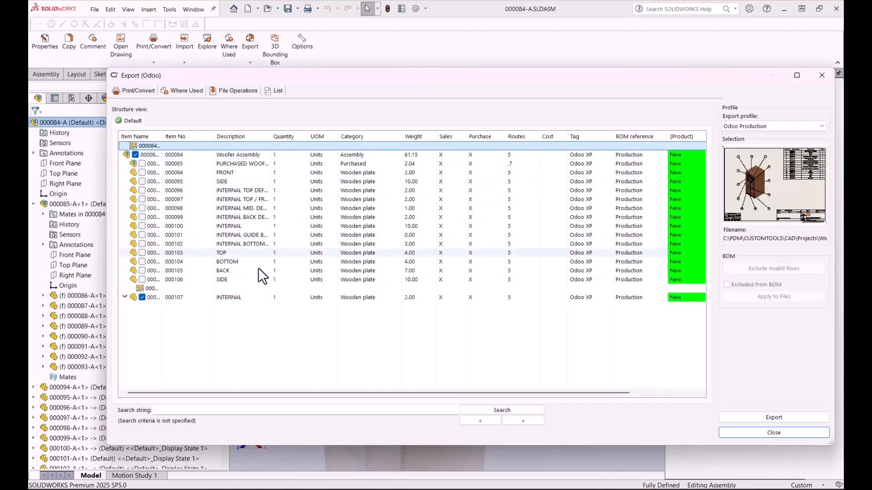
Step: Preview the purchased woofer row in the export structure and examine the Product, BOM and BOM Line status columns
left_click(269, 337)
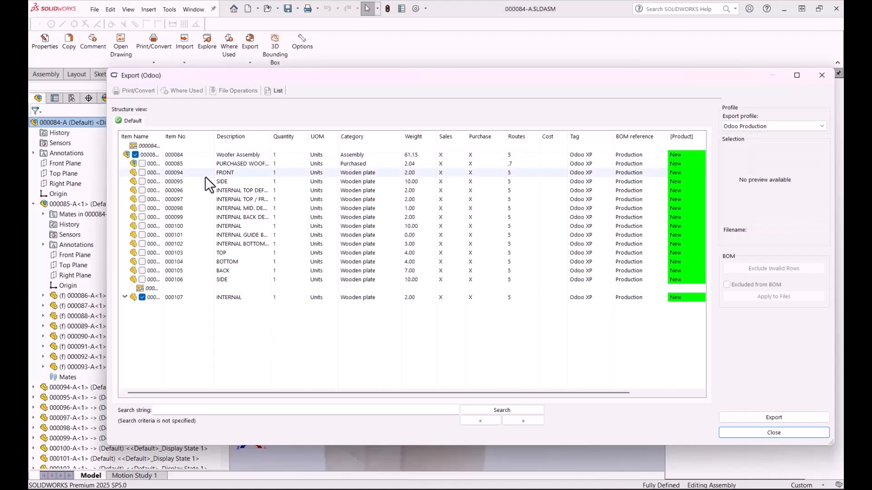
left_click(175, 163)
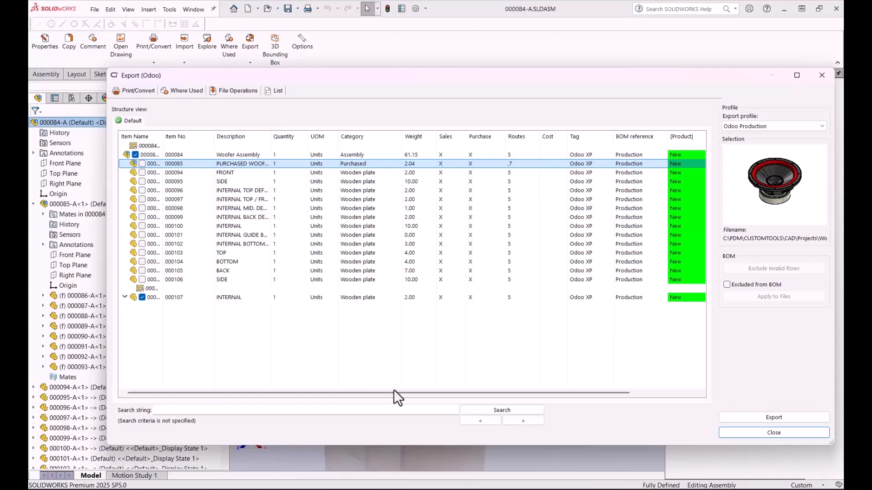
left_click_drag(398, 393, 573, 386)
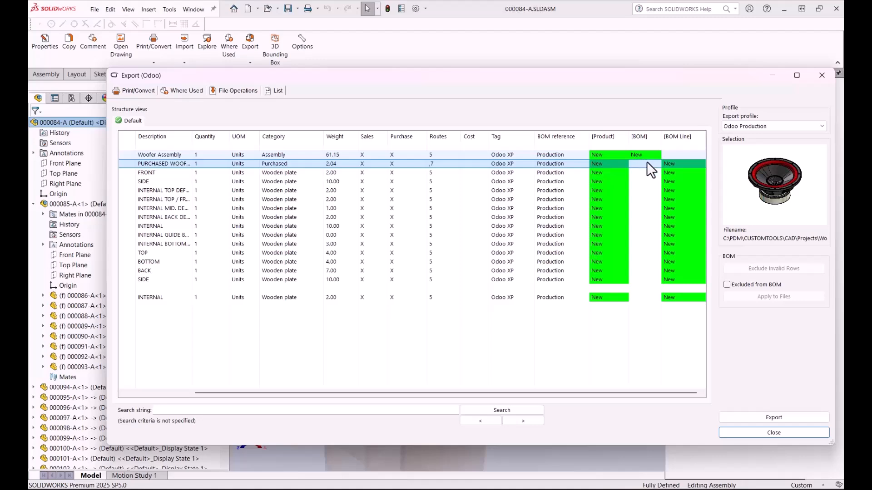
scroll(638, 393, "left", 1)
scroll(655, 389, "right", 1)
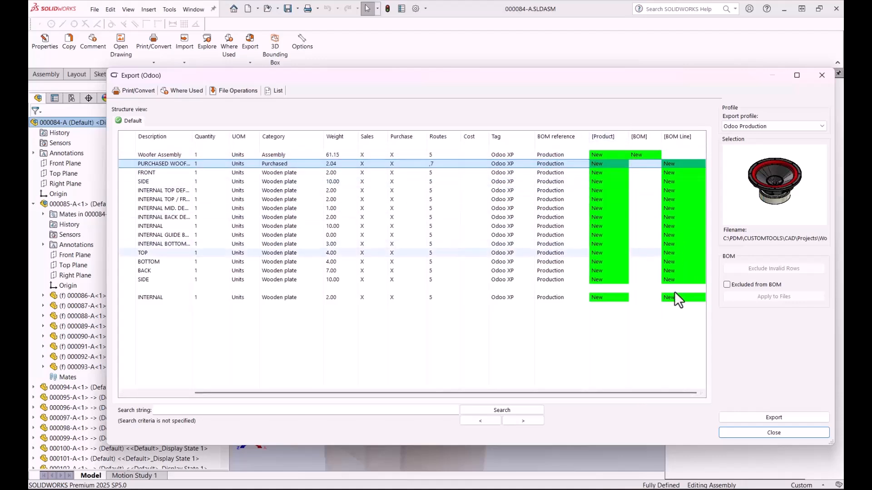
left_click_drag(641, 392, 499, 382)
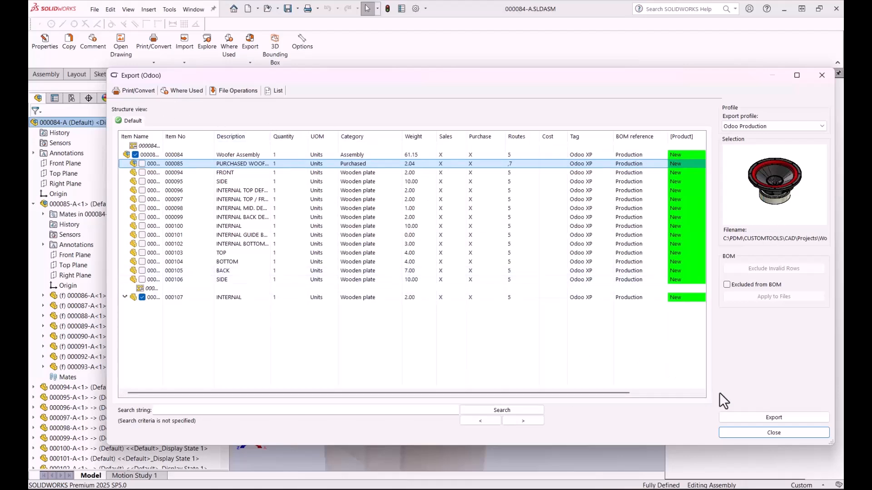
Step: Export the woofer assembly structure to Odoo with the Odoo Production profile, and widen the Item Name column in the structure view
left_click(770, 417)
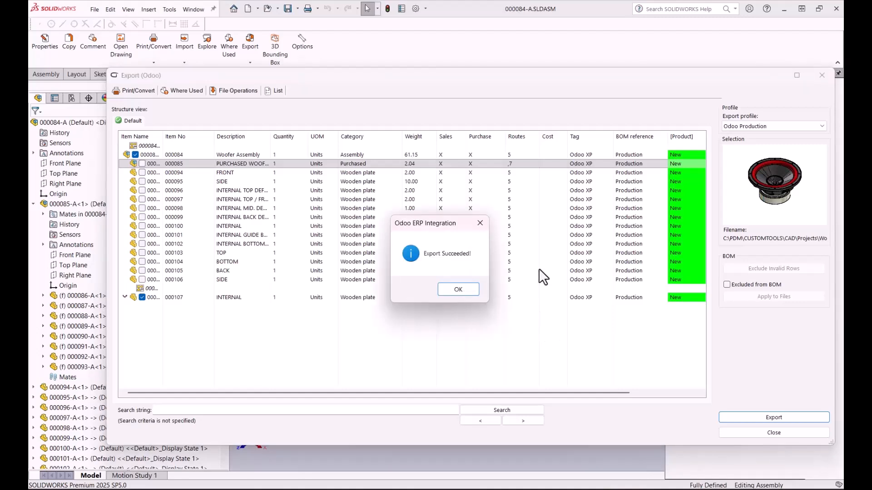
left_click(463, 290)
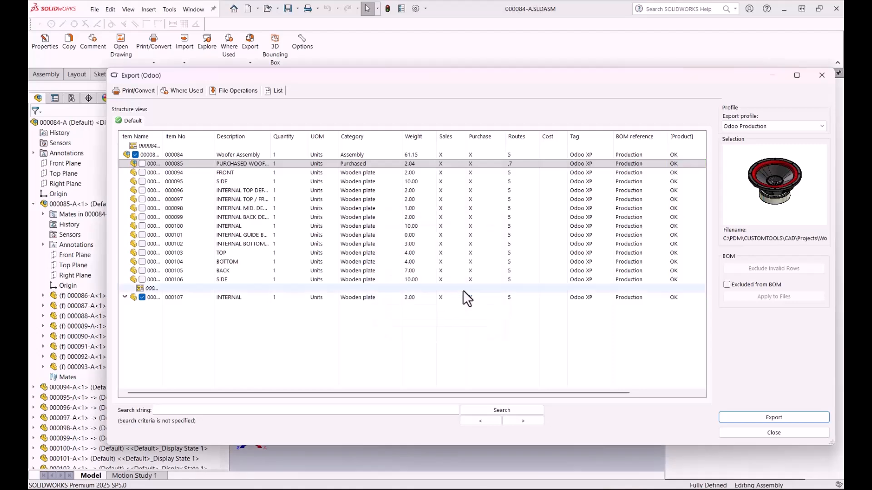
left_click_drag(524, 394, 367, 363)
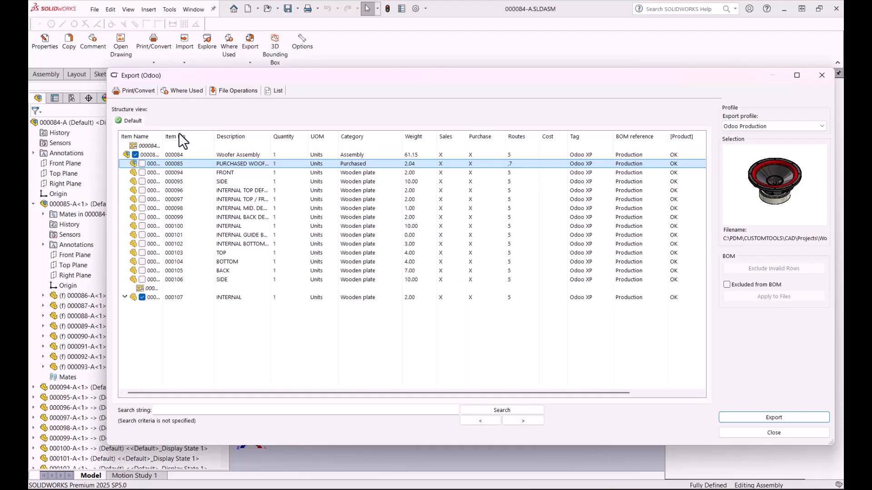
left_click_drag(163, 136, 189, 137)
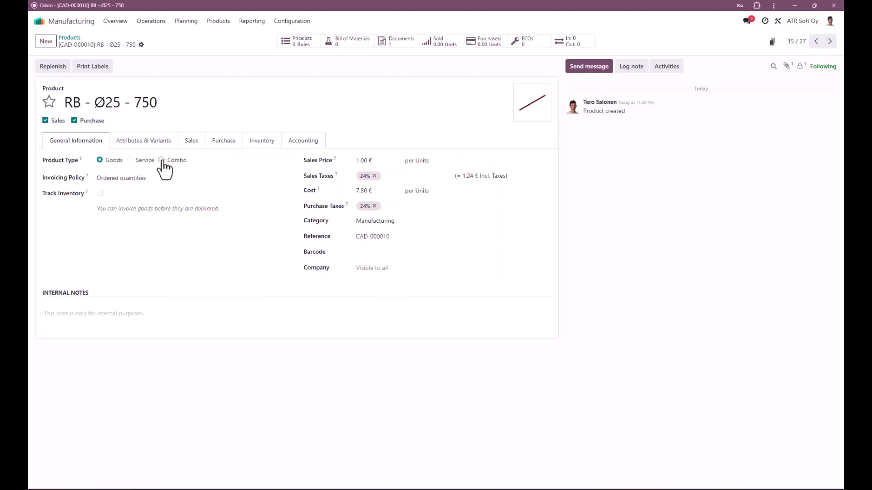
Step: Switch to Odoo, replace the product search filter with 084, and open the Woofer Assembly product
left_click(71, 38)
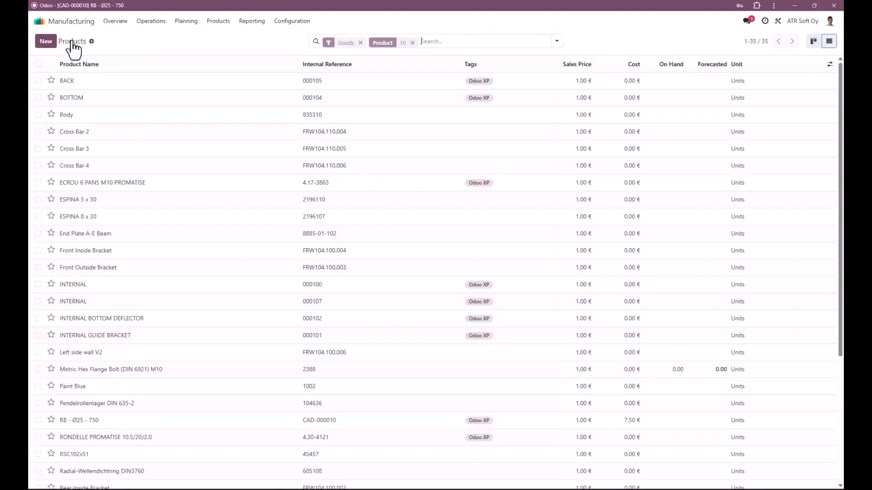
left_click(412, 41)
type("084")
key("Return")
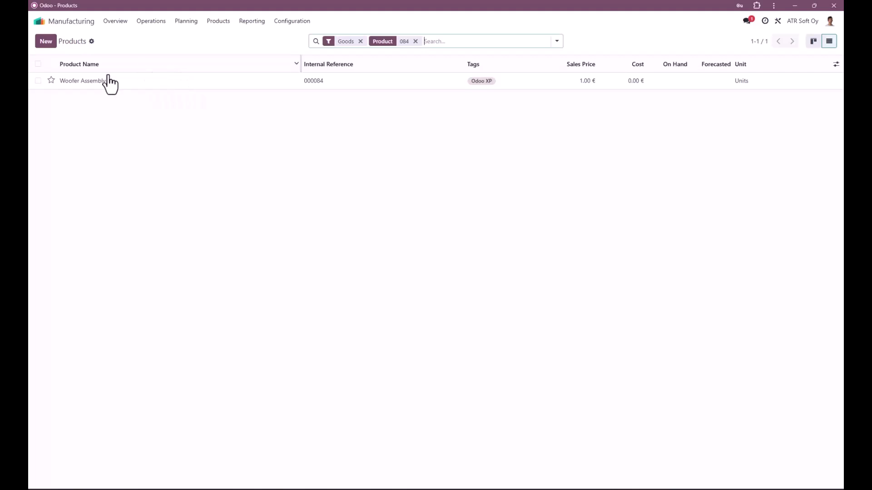
left_click(93, 82)
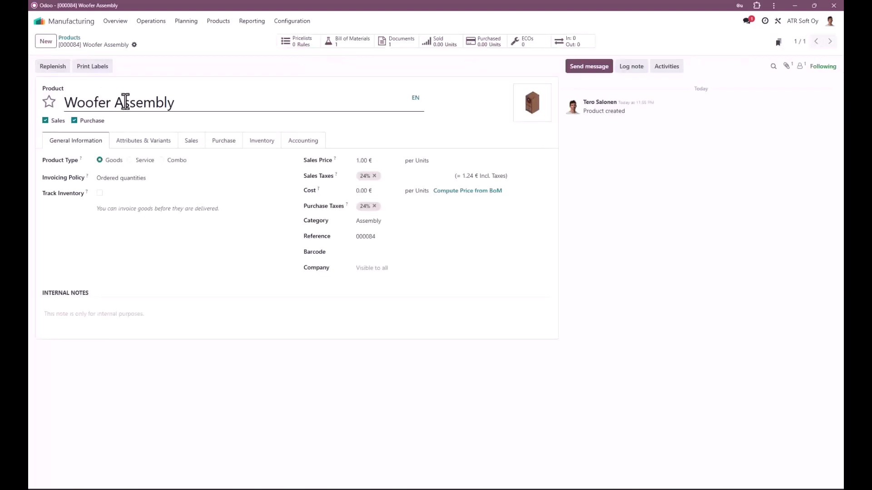
Step: Open the Woofer Assembly's Production bill of materials, add [CB-00001] Carton Box 51x36x36 as a component, and save it
mouse_move(539, 115)
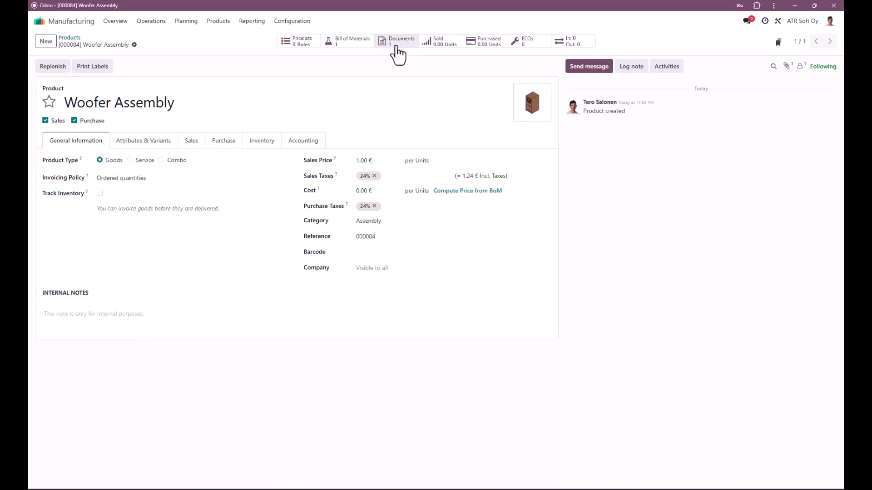
left_click(353, 41)
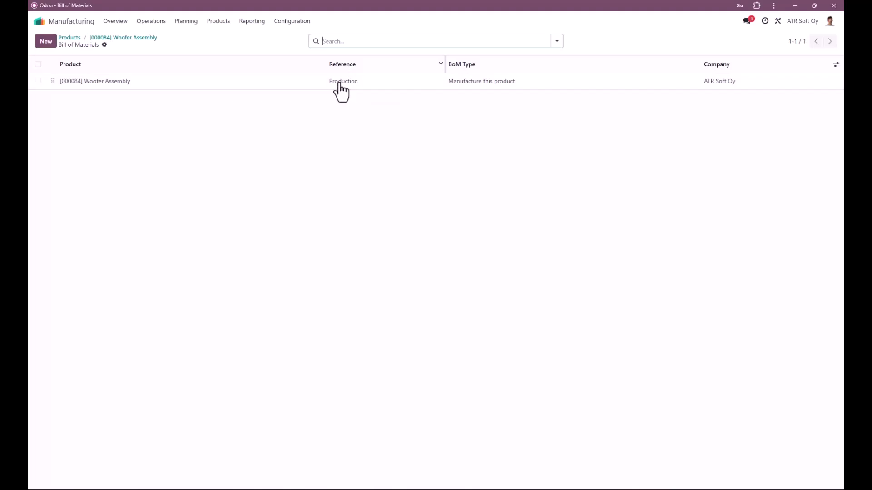
left_click(109, 81)
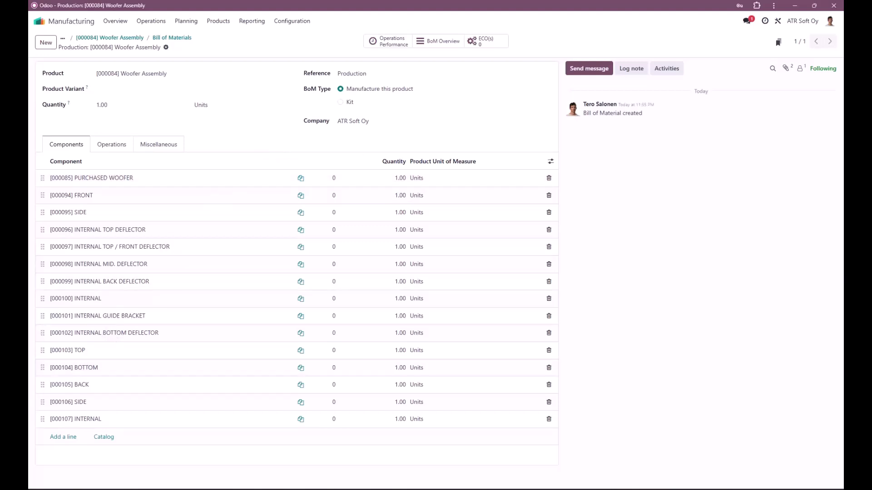
left_click(64, 437)
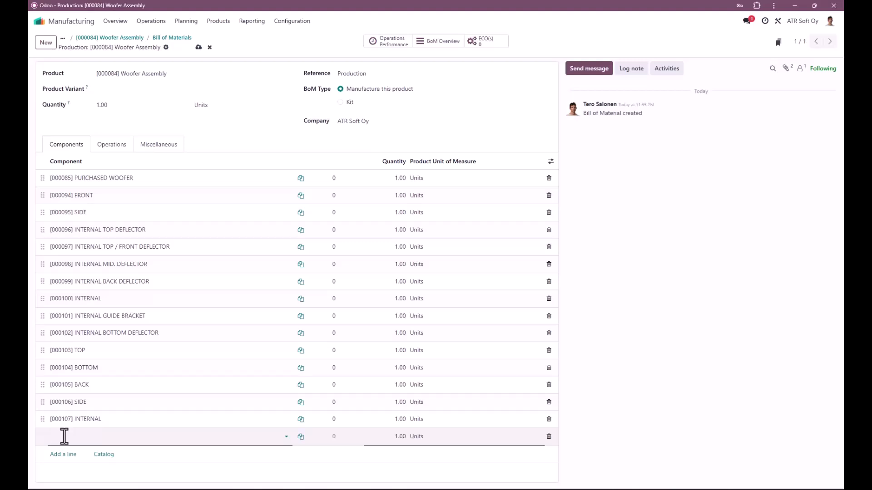
type("box")
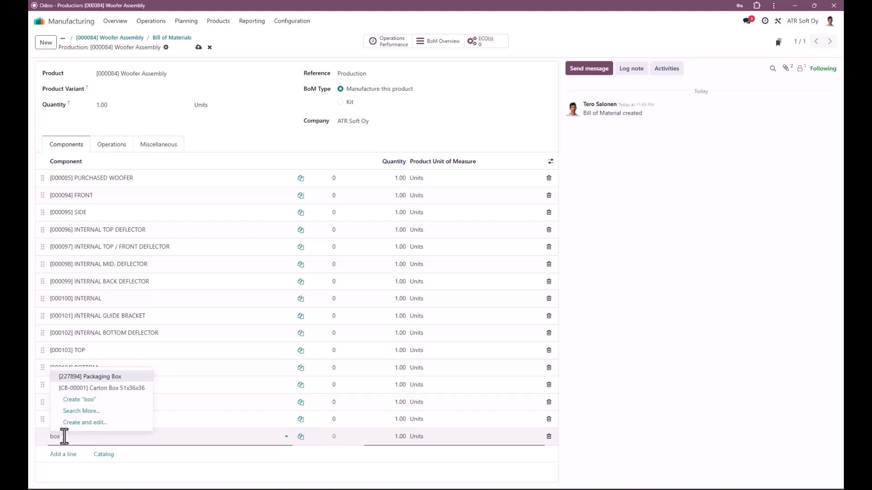
left_click(122, 389)
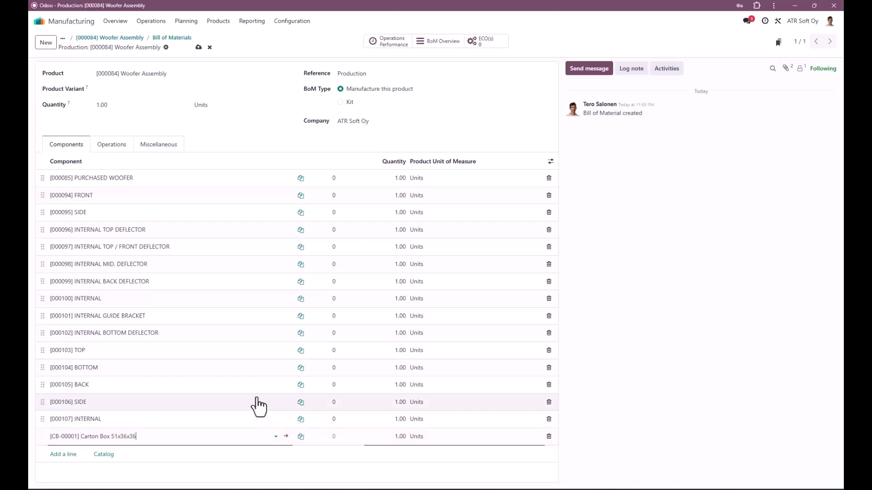
left_click(199, 48)
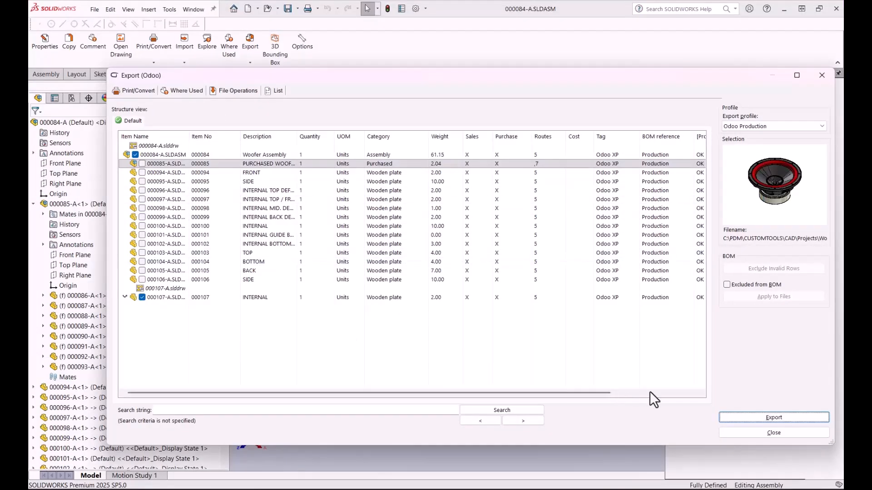
Step: Switch back to SOLIDWORKS, close the export dialog, and open the BOM Lines editor from the 000084-A assembly's CUSTOMTOOLS properties
left_click(767, 433)
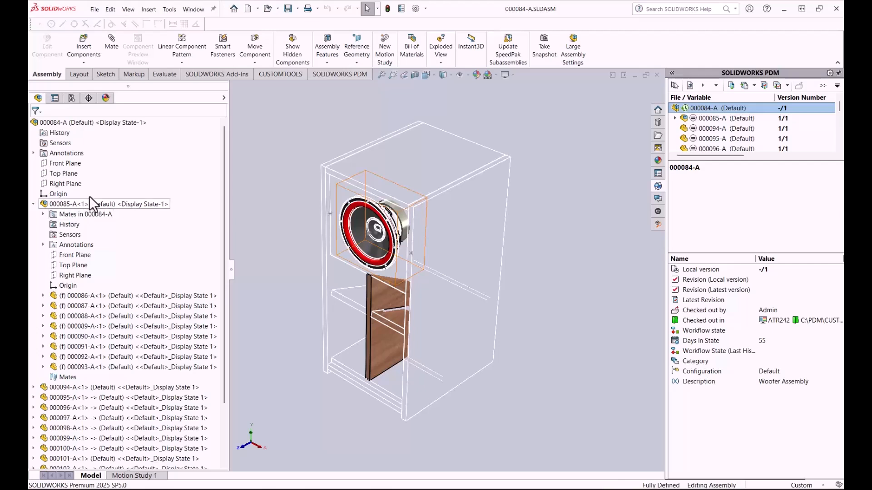
left_click(95, 123)
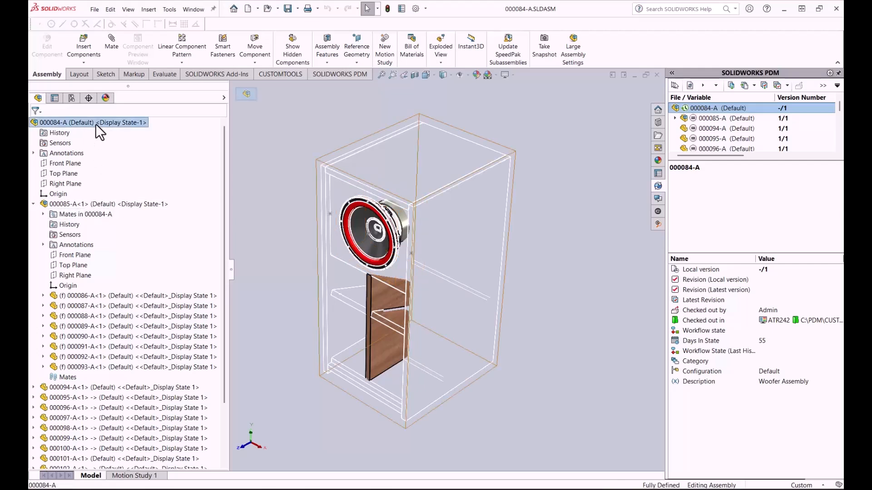
right_click(123, 126)
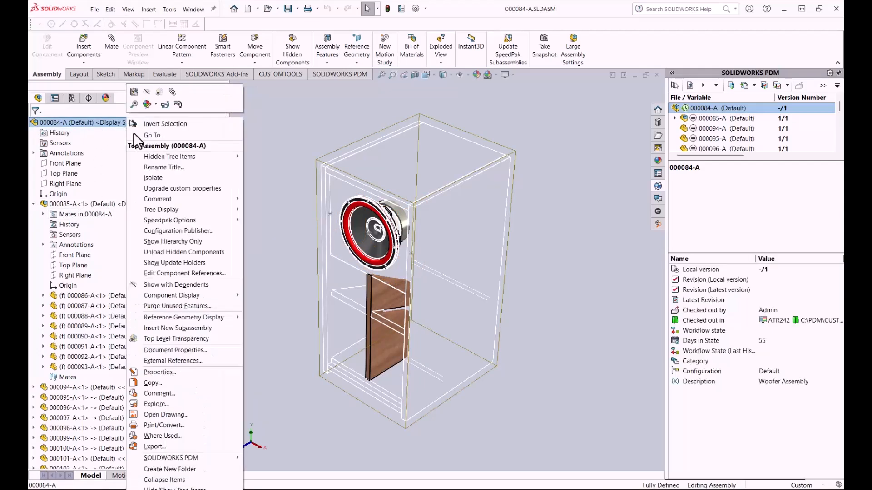
left_click(170, 372)
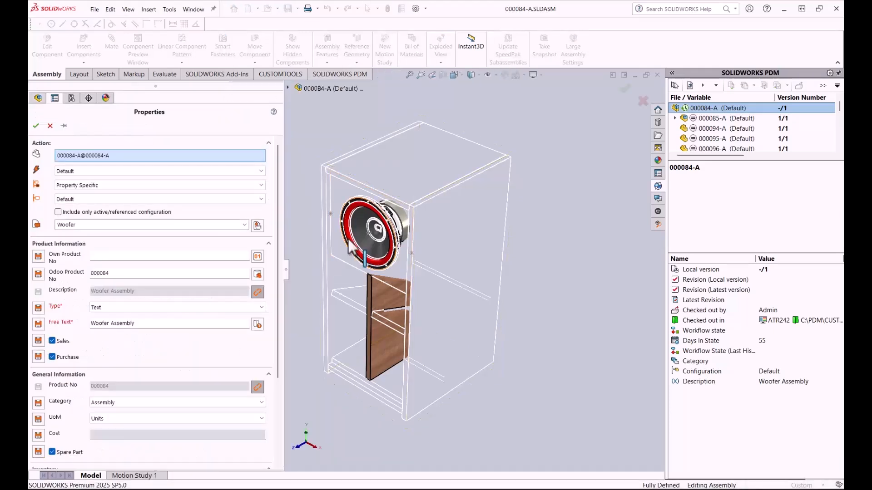
left_click_drag(277, 200, 283, 287)
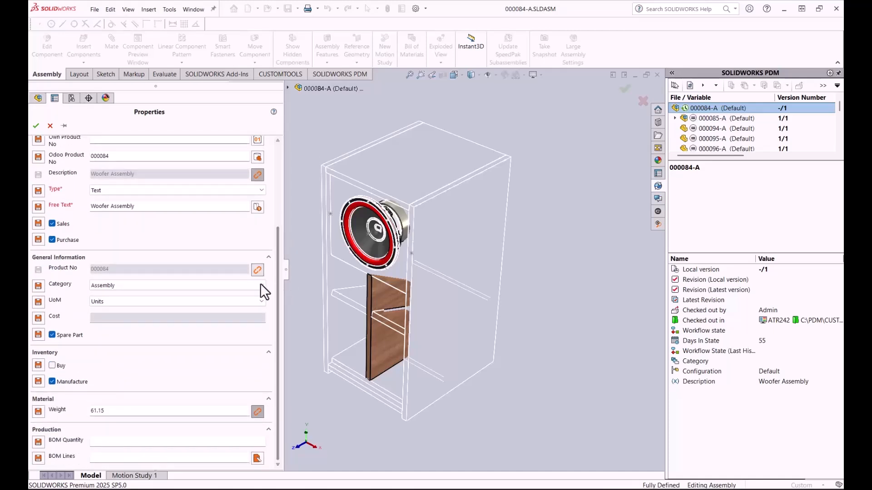
left_click(257, 457)
left_click_drag(317, 397, 298, 177)
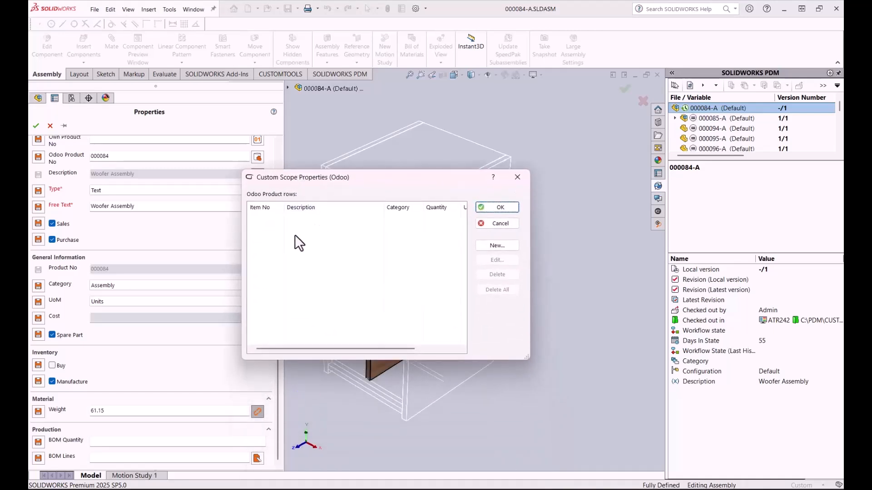
Step: Start a new virtual item row and search the Odoo item database for the description %lab%
left_click(497, 246)
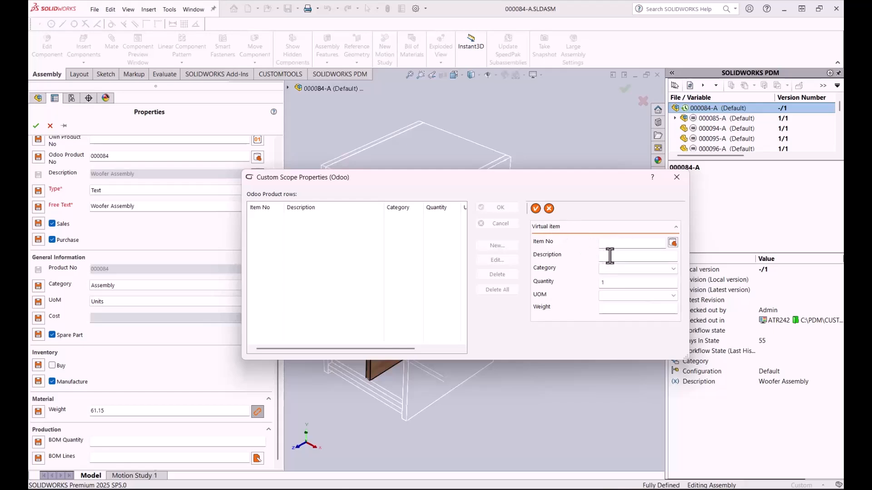
left_click(672, 243)
left_click_drag(734, 251, 277, 190)
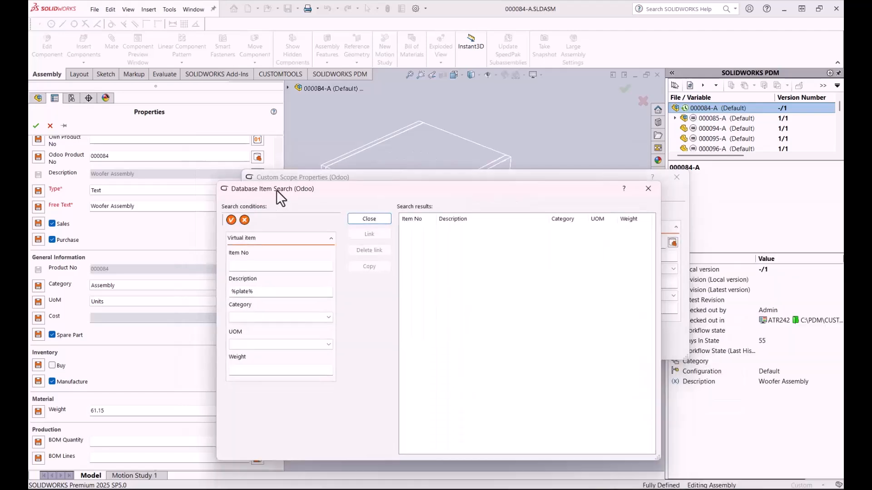
left_click_drag(259, 295, 200, 286)
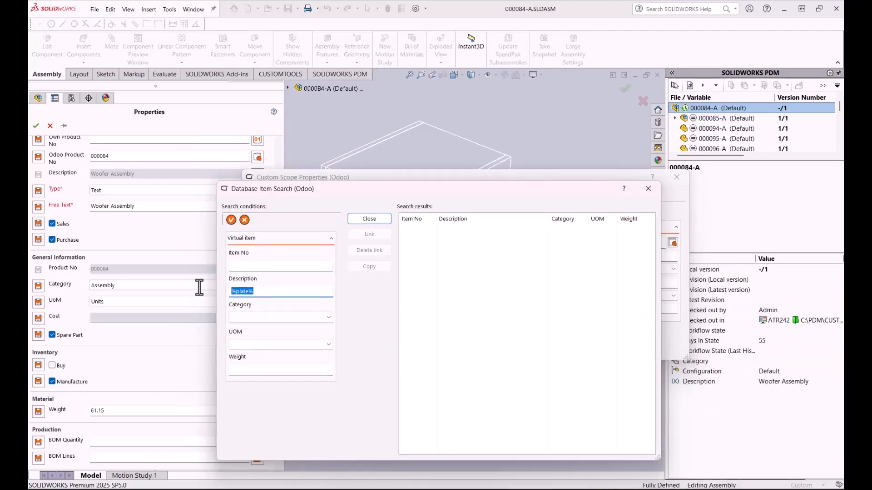
type("%lab%")
key("ctrl+a")
key("Return")
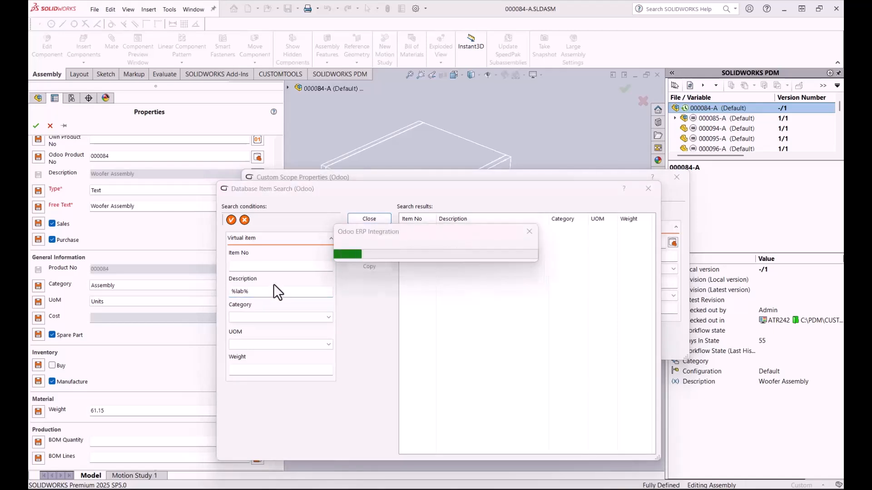
Step: Add the Subwoofer Label item 35241-D as a BOM line with quantity 1, and apply the assembly properties
left_click(478, 233)
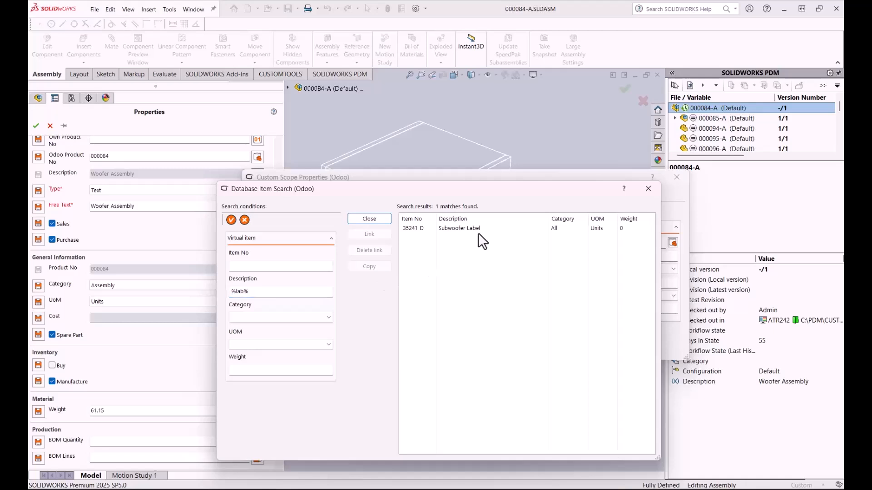
double_click(474, 227)
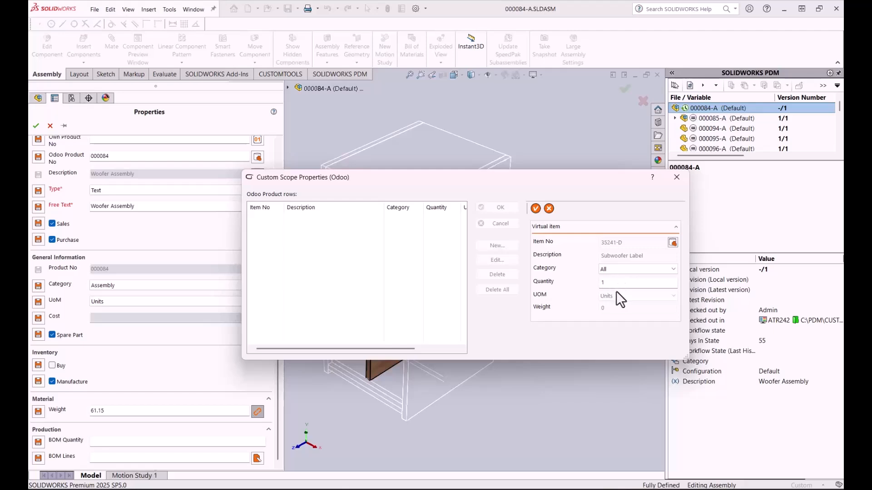
left_click(535, 209)
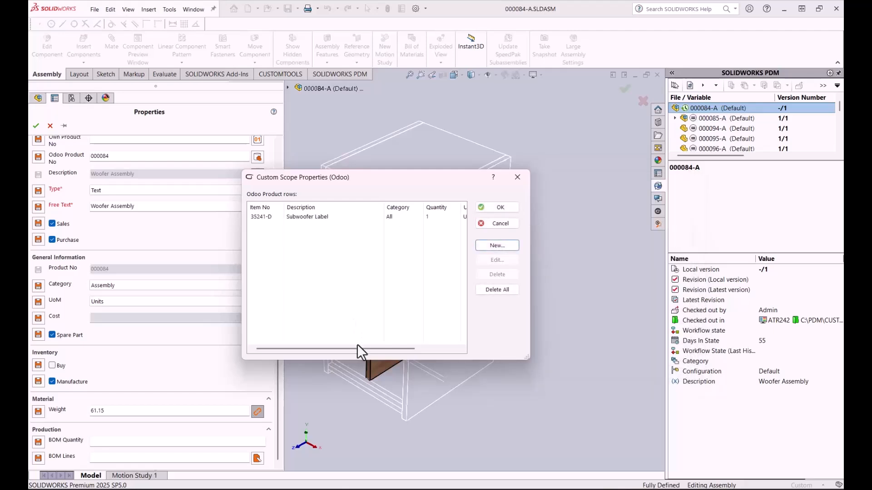
left_click_drag(357, 346, 306, 340)
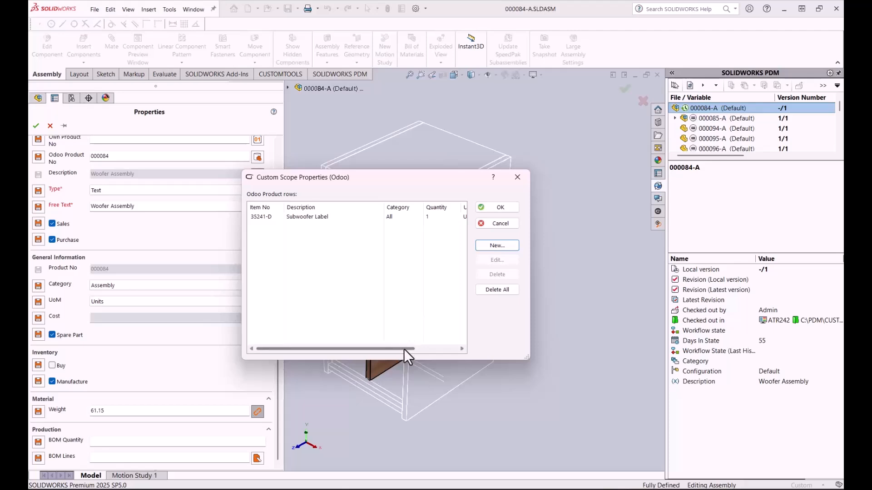
left_click(488, 209)
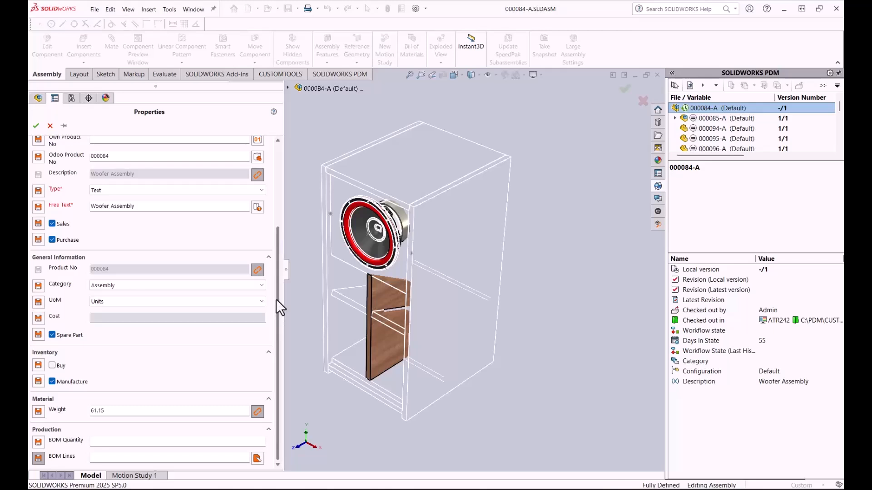
left_click(33, 126)
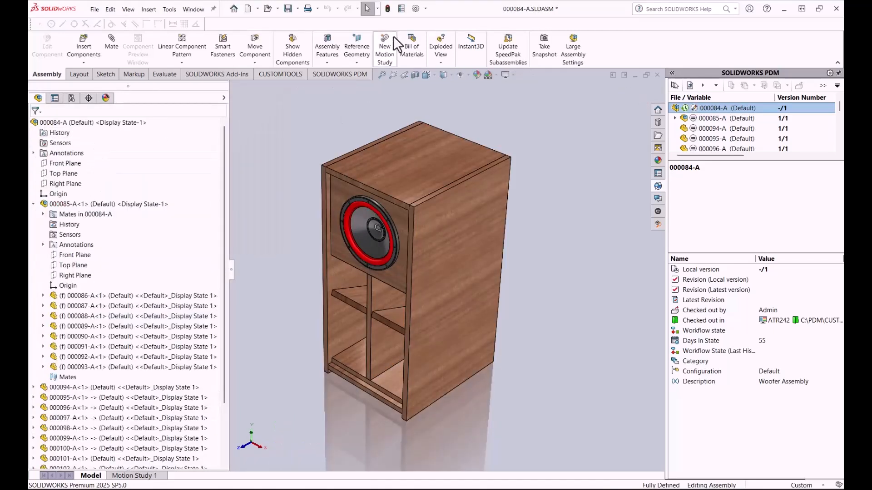
Step: Save the 000084-A assembly and open its Odoo Production export, using the local version for all checked-out files
left_click(289, 8)
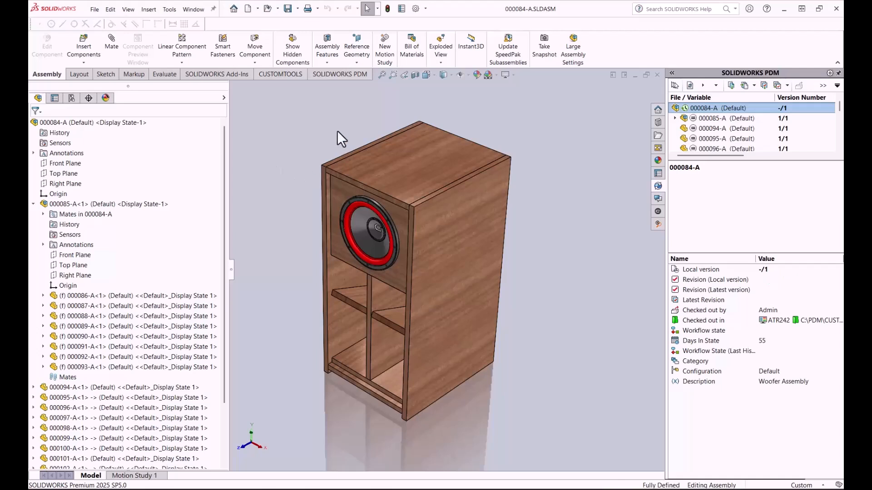
left_click(285, 76)
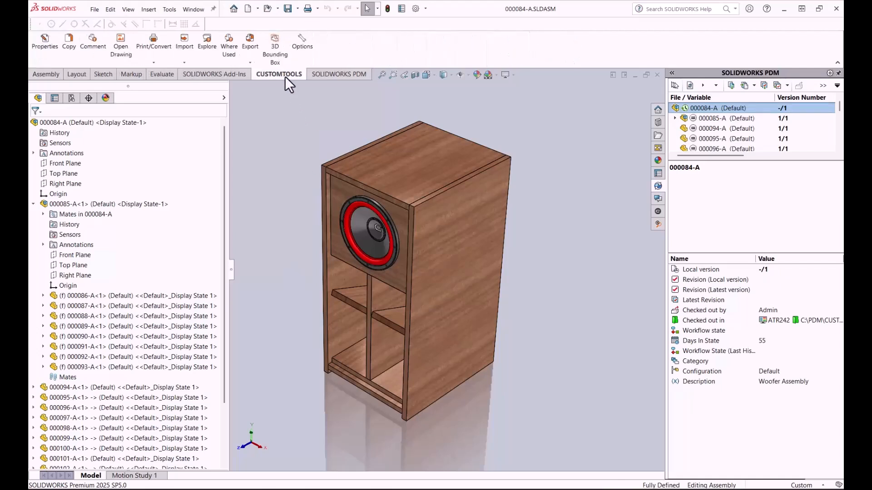
left_click(247, 60)
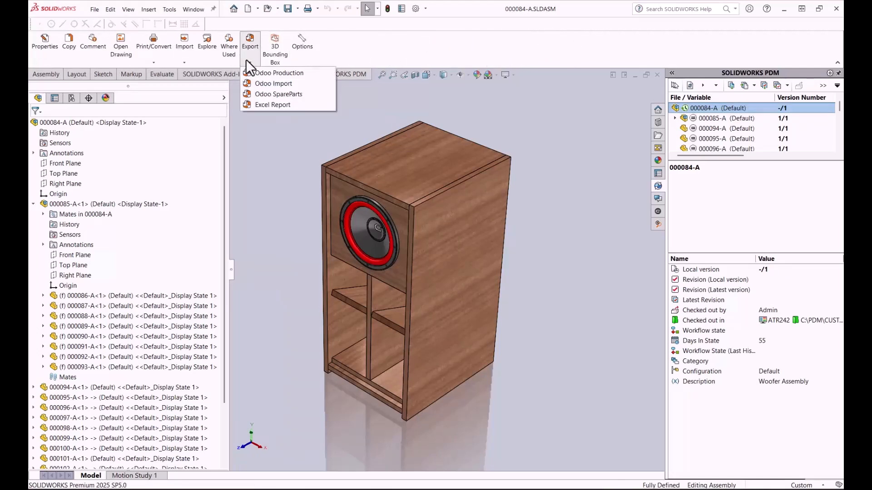
left_click(266, 71)
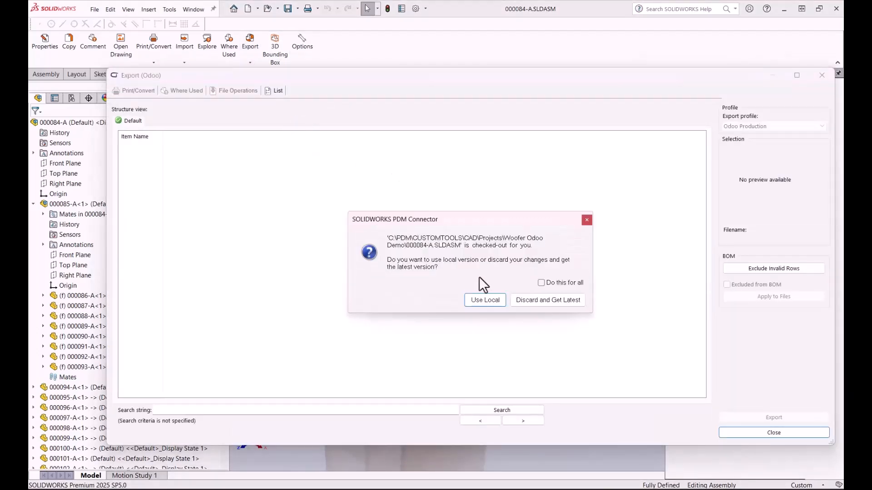
left_click(540, 282)
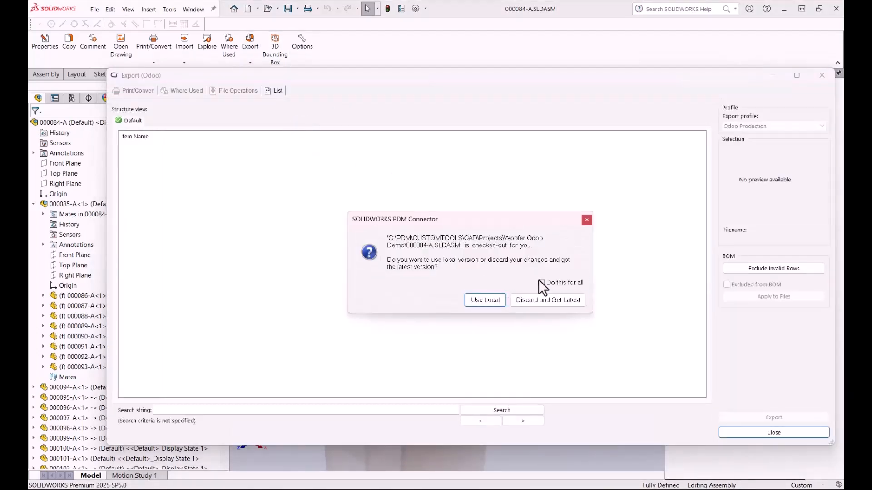
left_click(498, 301)
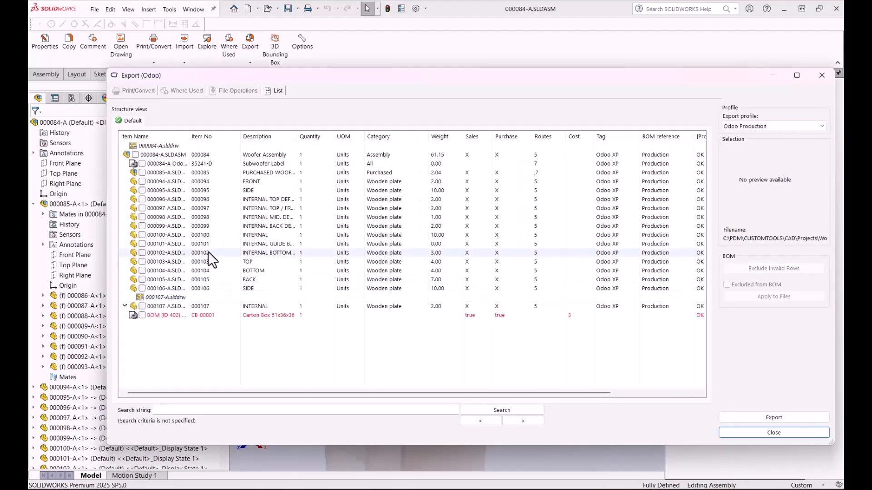
Step: Check the Subwoofer Label row's BOM line status in the export structure
left_click(169, 165)
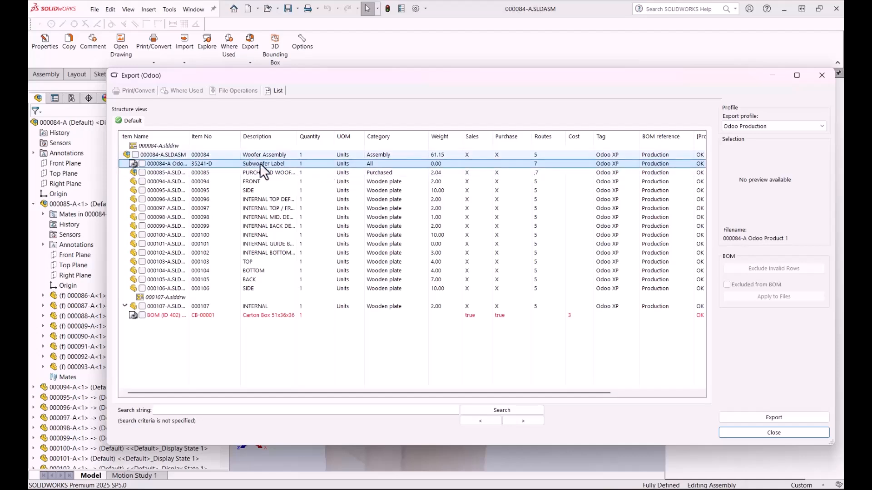
left_click_drag(328, 393, 524, 410)
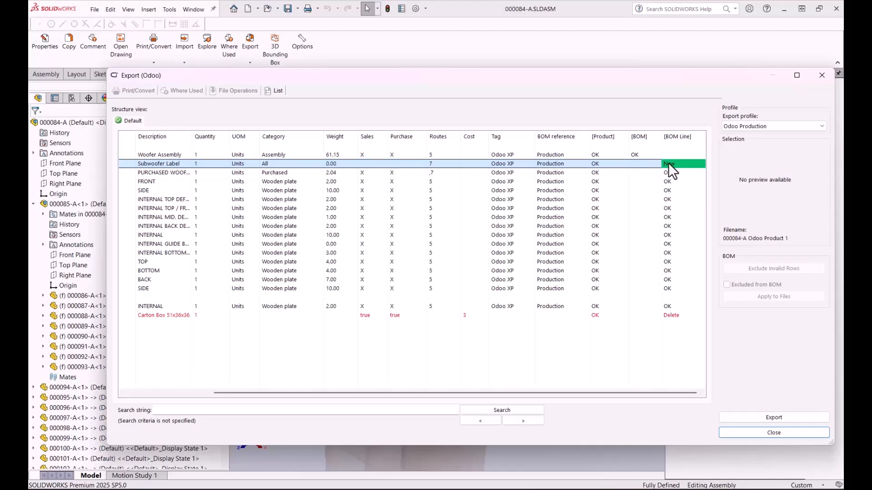
left_click_drag(513, 392, 300, 389)
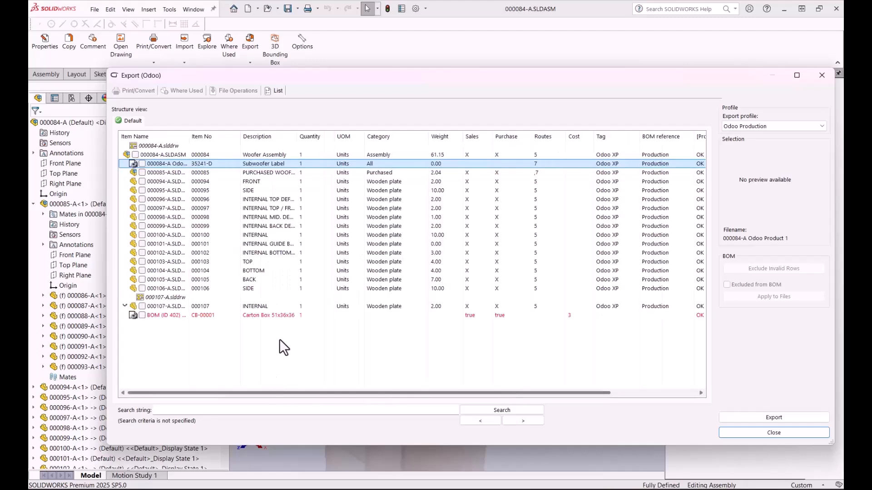
Step: Set the Carton Box 51x36x36 row in the export structure to Do NOT remove from Odoo BOM
left_click(277, 317)
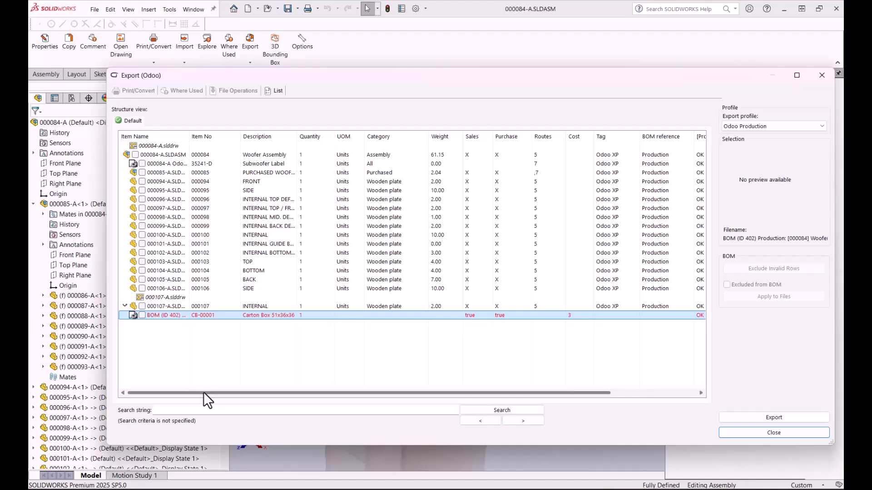
left_click_drag(203, 393, 459, 394)
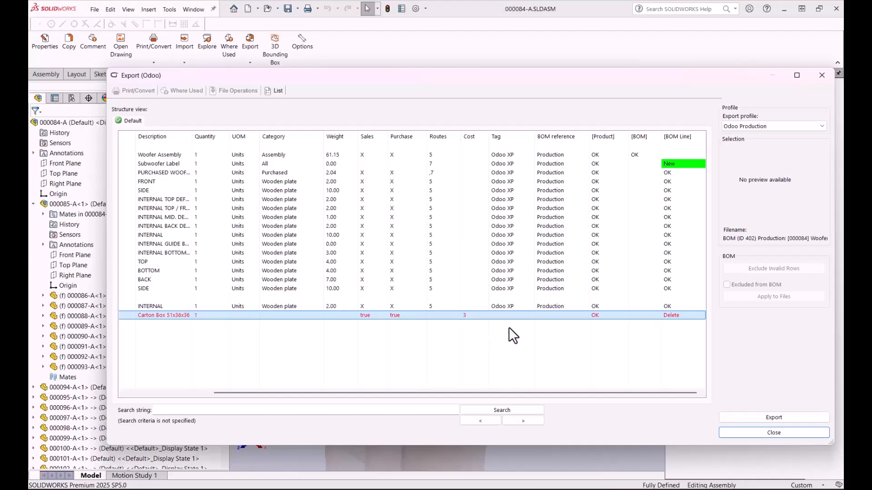
right_click(565, 315)
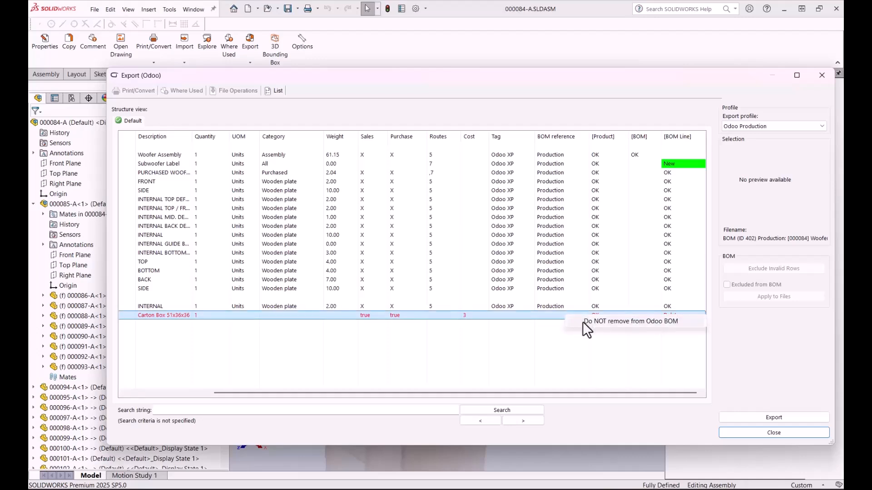
left_click(582, 321)
Step: Export the woofer structure to Odoo with the Odoo Production profile and acknowledge the export message
left_click_drag(585, 392, 364, 398)
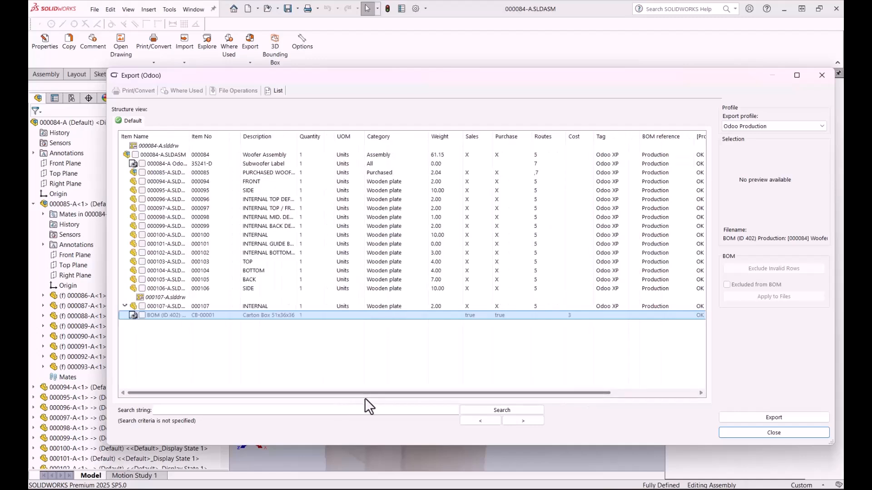
left_click(755, 418)
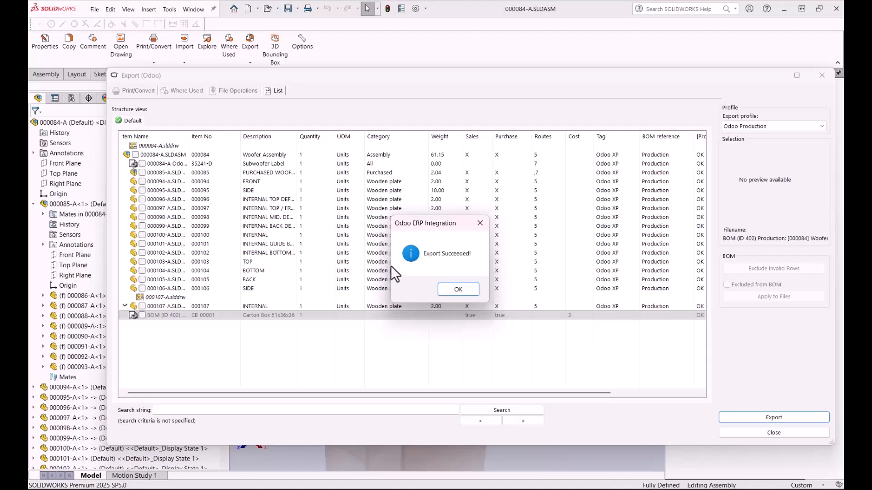
left_click(459, 290)
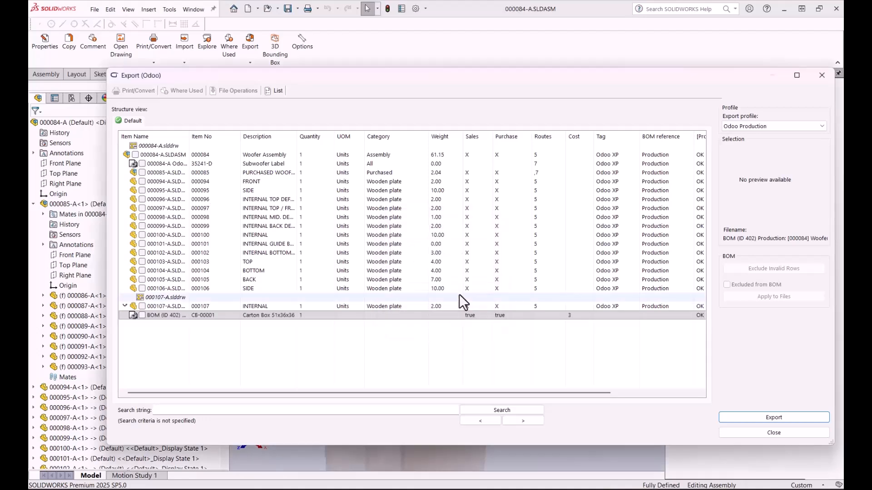
Step: Switch to Odoo, reload the Woofer Assembly's Production bill of materials, and check its component lines
key("alt+Tab")
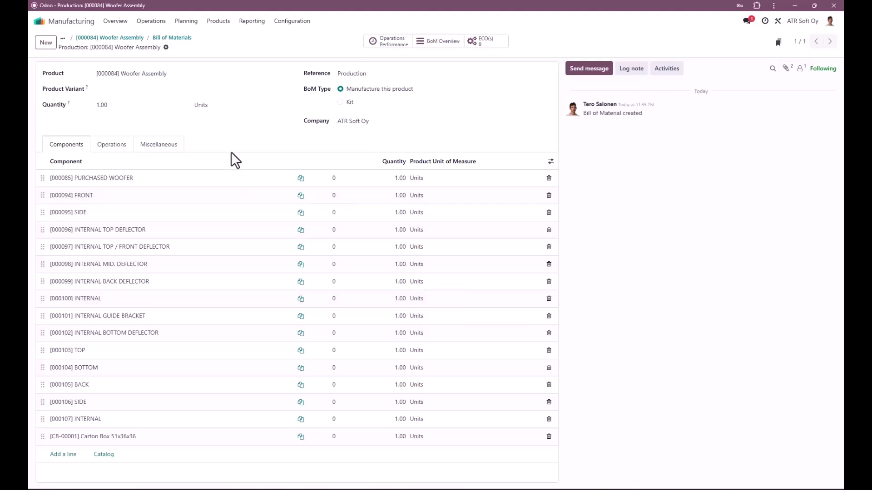
key("F5")
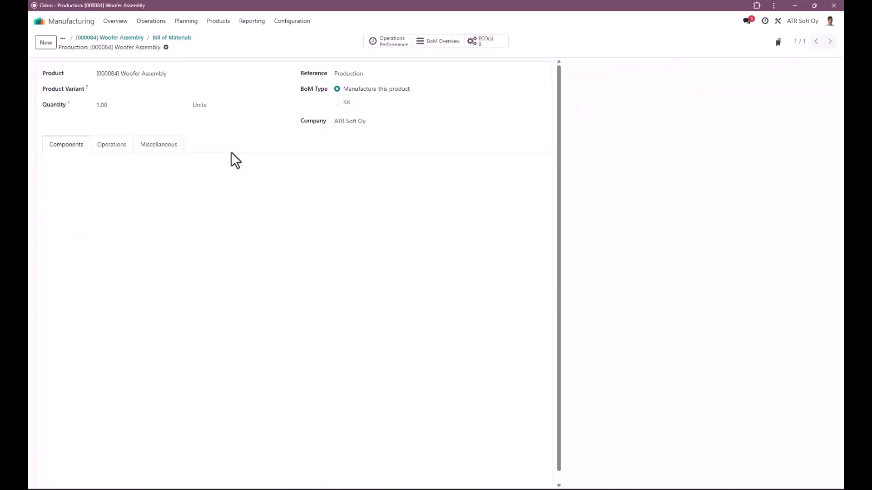
scroll(218, 253, "down", 1)
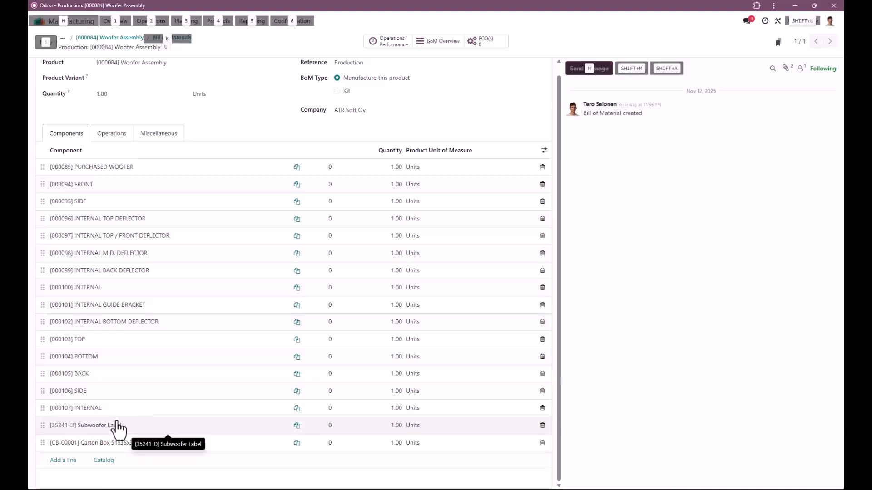
Step: Switch back to SOLIDWORKS and change the export profile to Odoo SpareParts
key("alt+Tab")
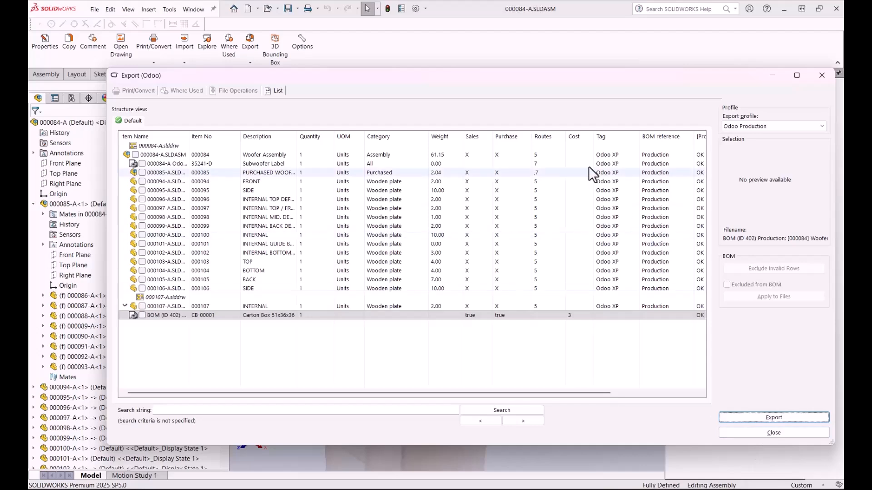
left_click_drag(521, 86, 489, 73)
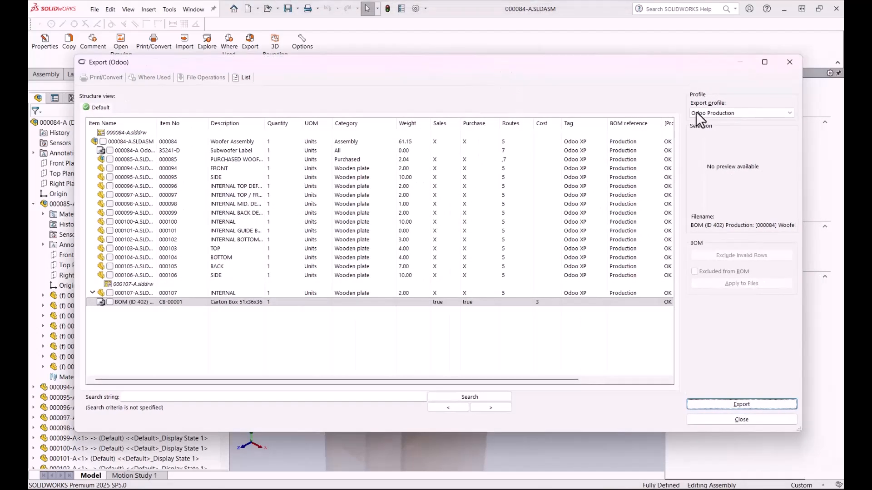
left_click(761, 113)
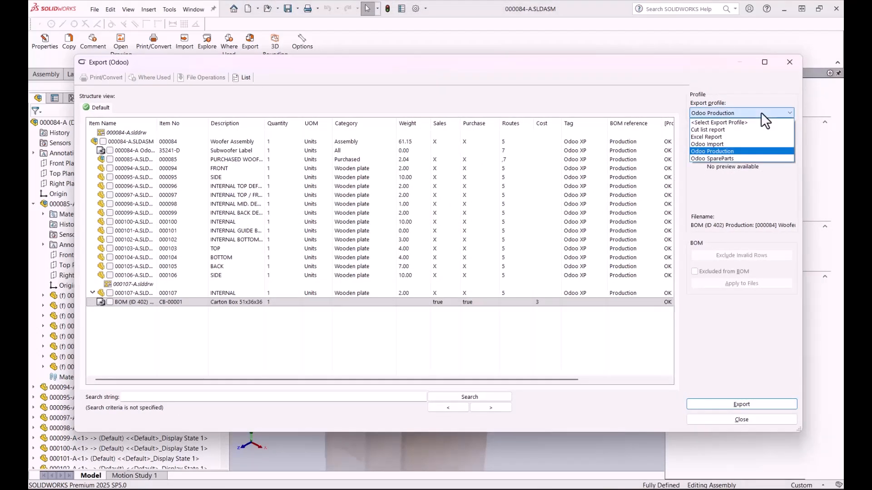
left_click(737, 156)
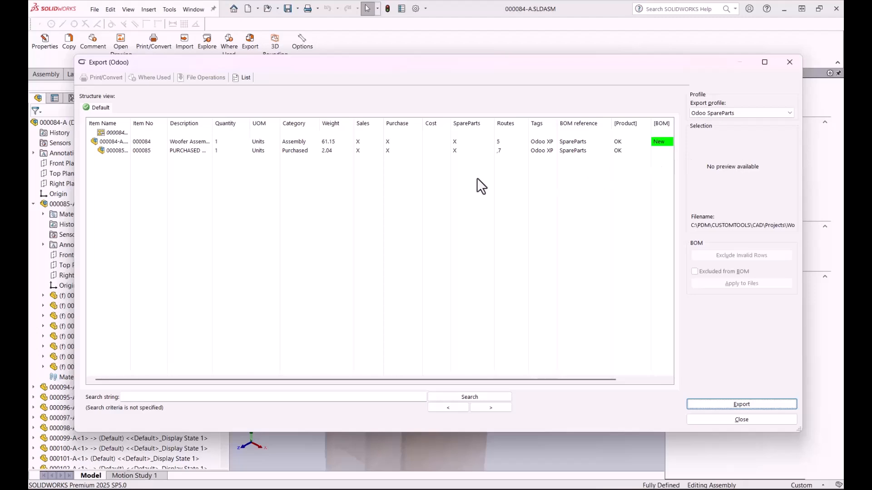
Step: Examine the purchased woofer row and the BOM and BOM line statuses in the spare parts structure
left_click(291, 153)
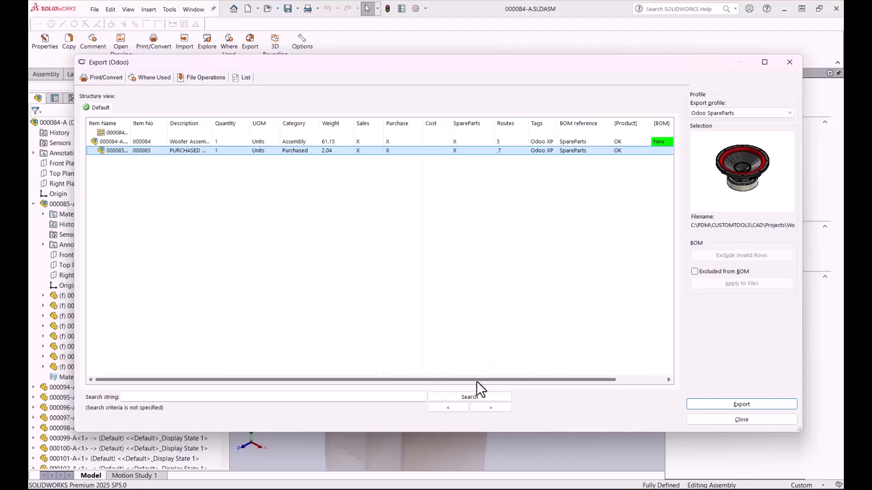
scroll(477, 381, "right", 3)
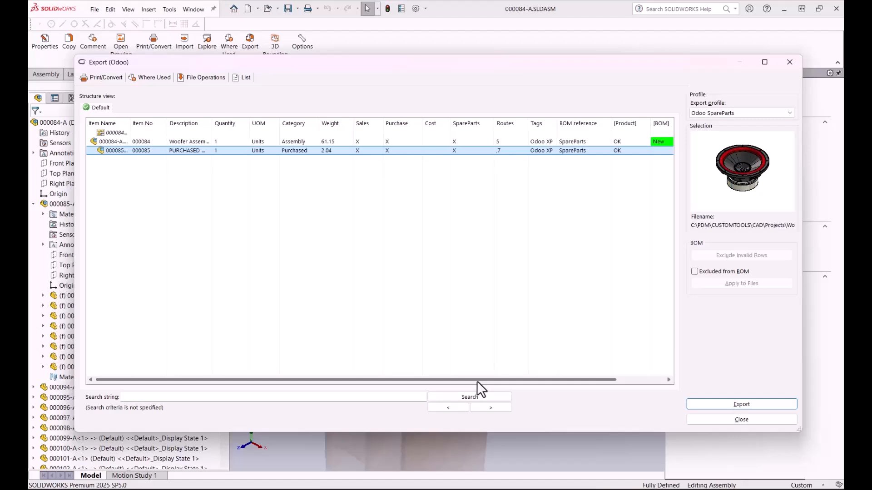
scroll(543, 380, "left", 3)
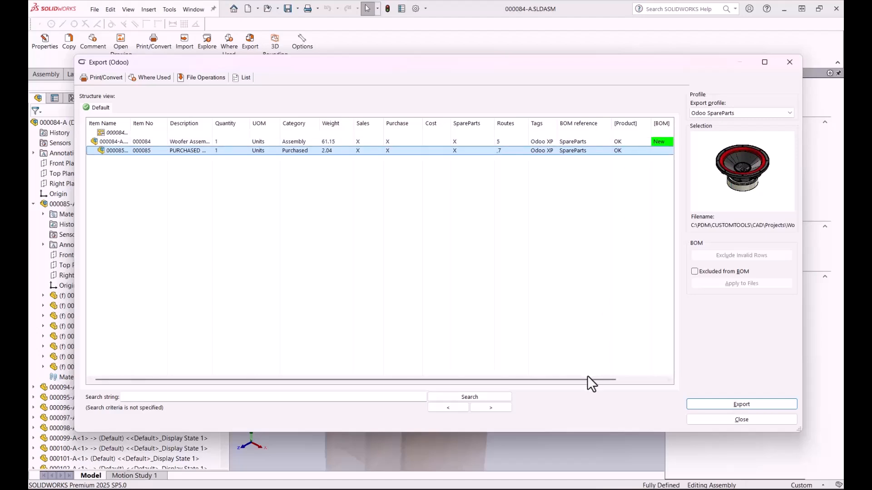
scroll(618, 381, "right", 3)
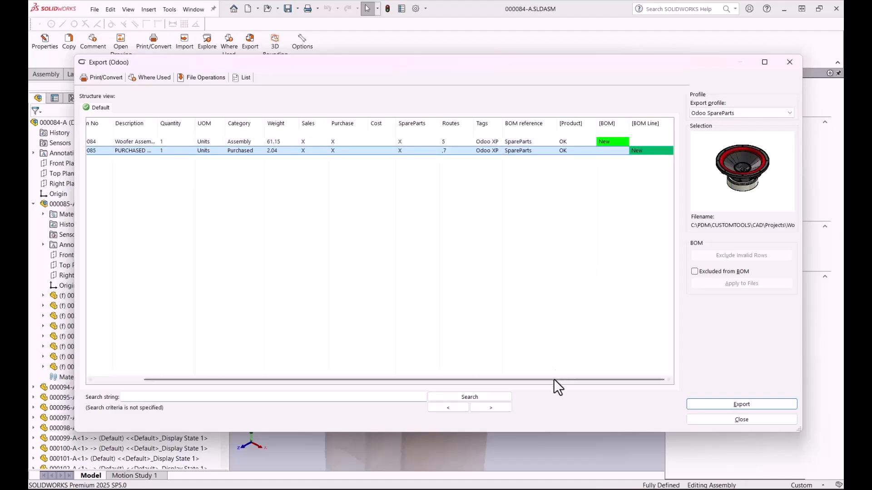
scroll(464, 379, "left", 2)
scroll(464, 380, "left", 1)
Step: Export the spare parts structure to Odoo and close the export dialog
left_click(739, 404)
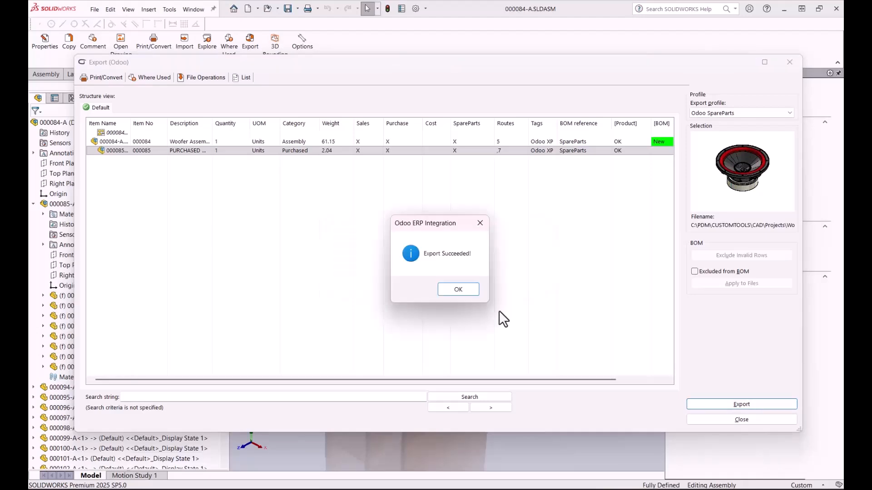
left_click(458, 289)
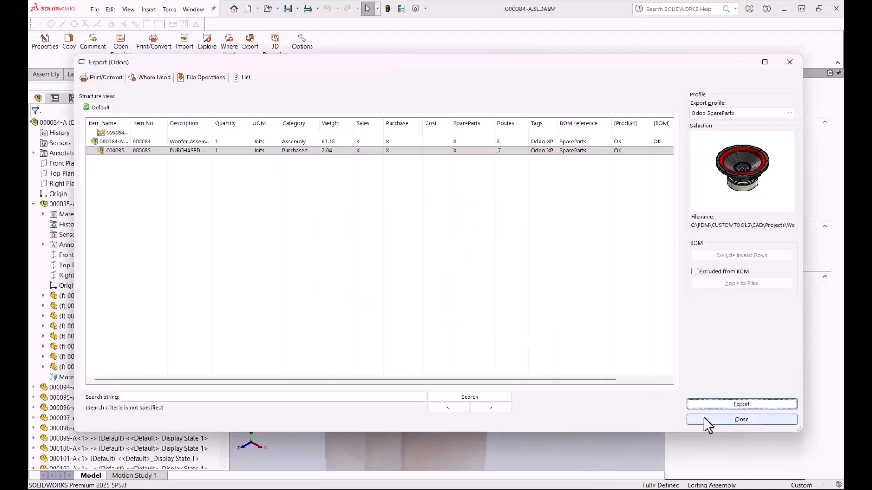
left_click(717, 418)
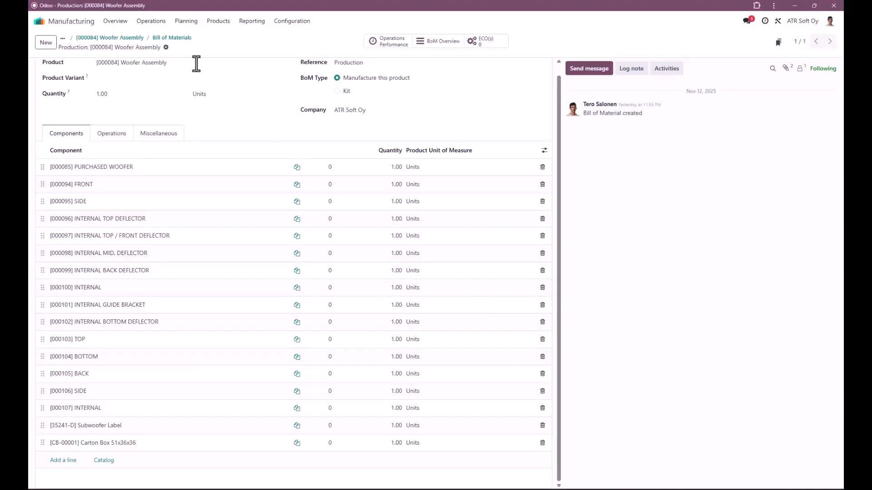
Step: Switch to Odoo and search the manufacturing product list for woofer
left_click(219, 21)
left_click(221, 48)
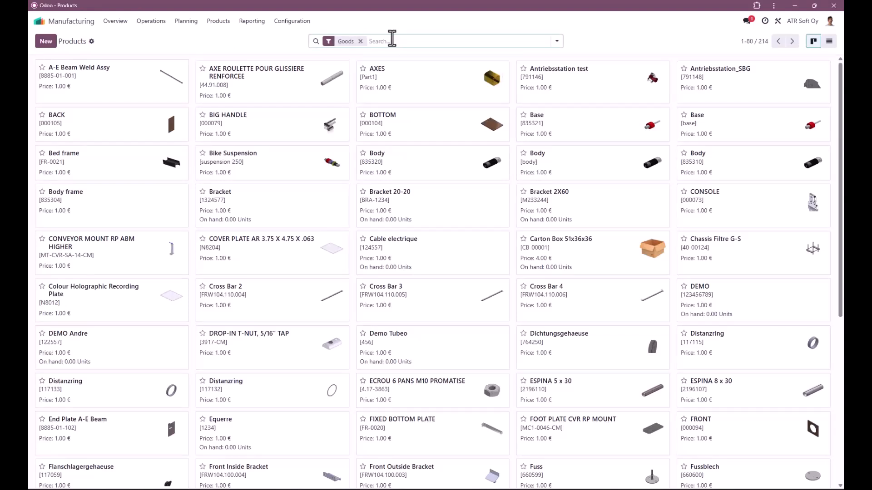
type("woofer")
key("Return")
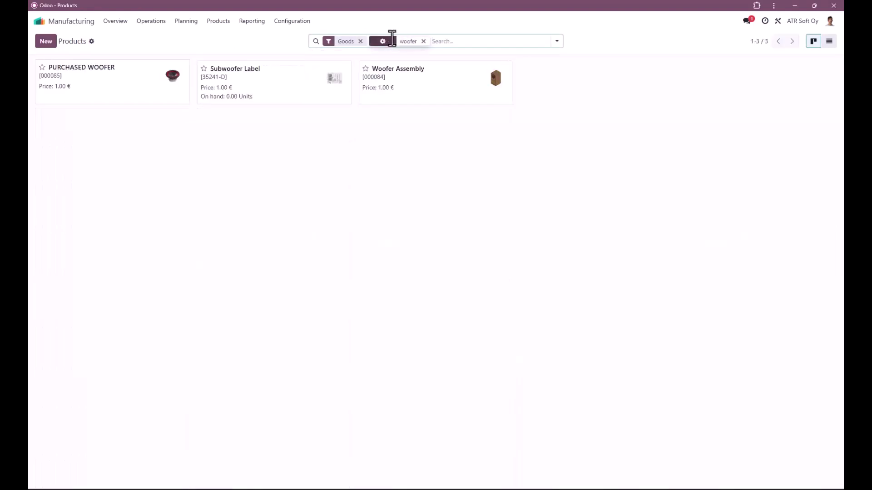
Step: Open the Woofer Assembly product's SpareParts bill of materials and review its components
left_click(411, 78)
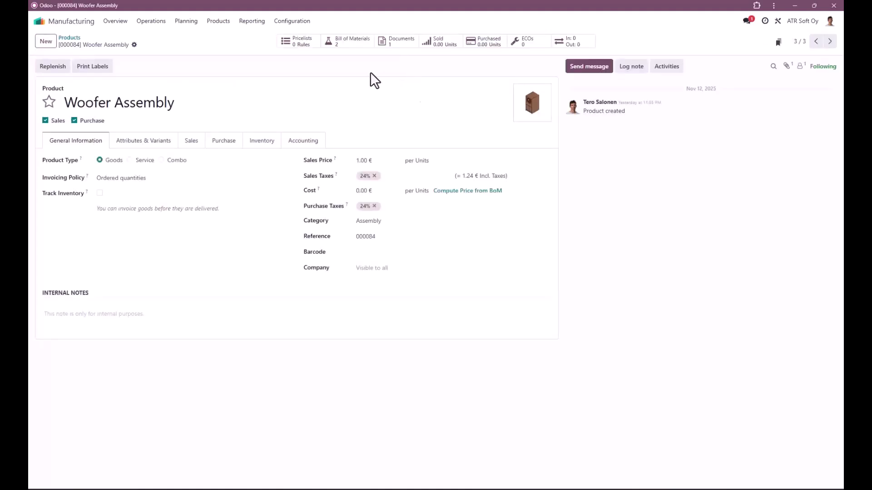
left_click(340, 46)
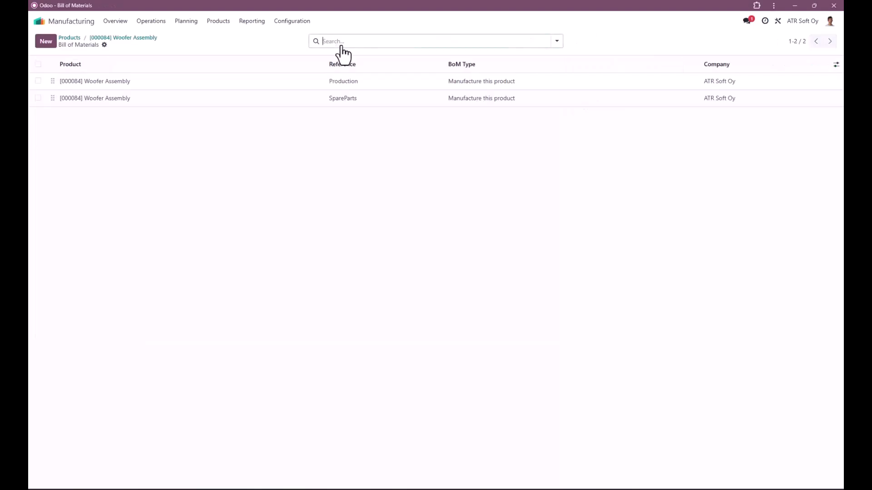
left_click(346, 106)
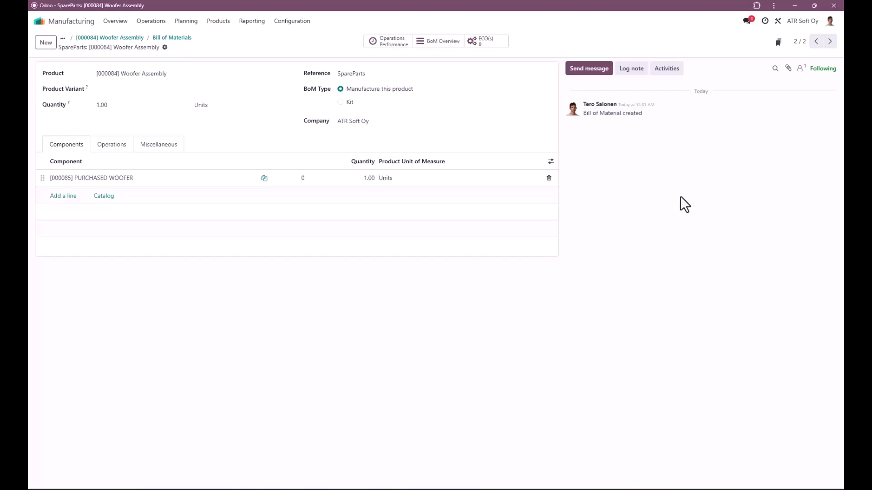
Step: Switch to SOLIDWORKS, close the 000084-A woofer assembly and exit the program
mouse_move(624, 489)
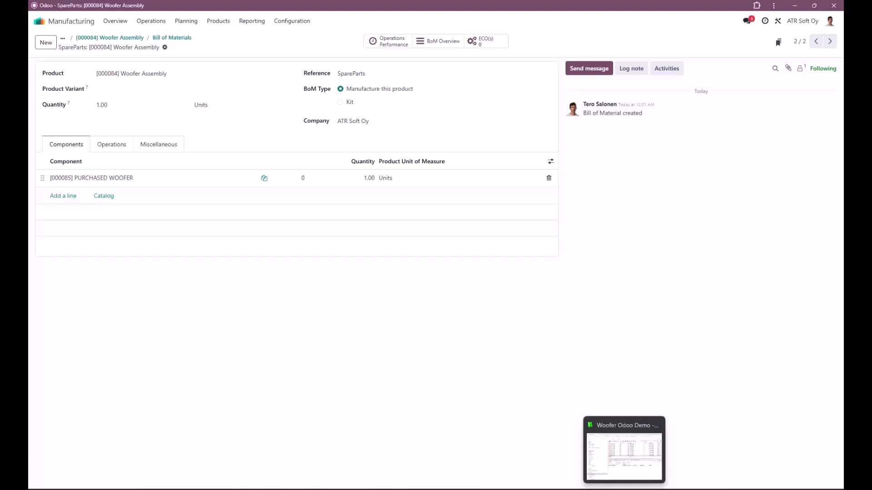
left_click(540, 489)
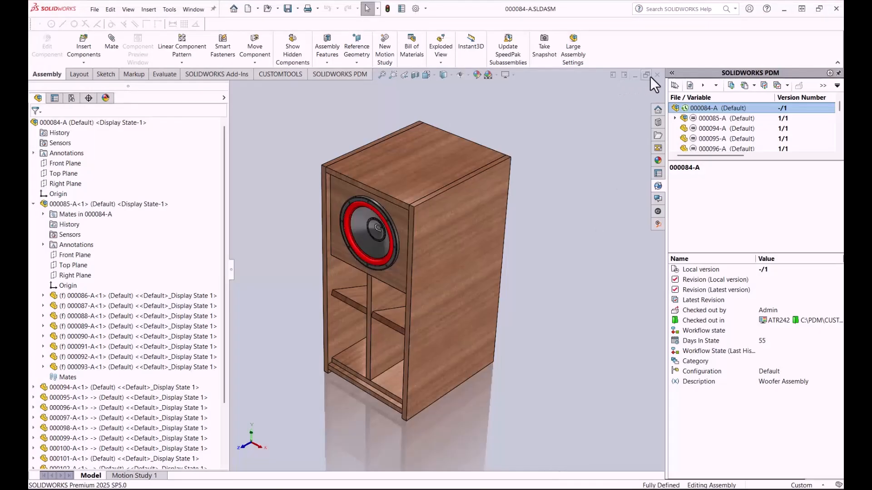
left_click(654, 76)
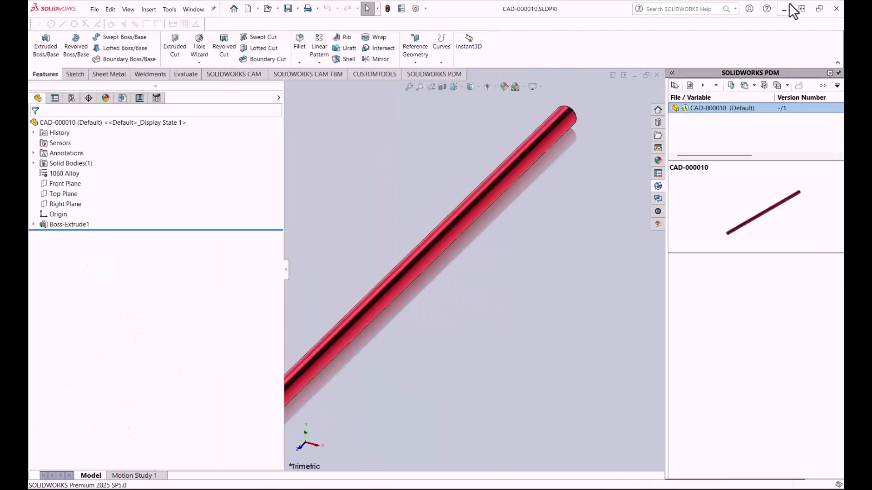
left_click(836, 8)
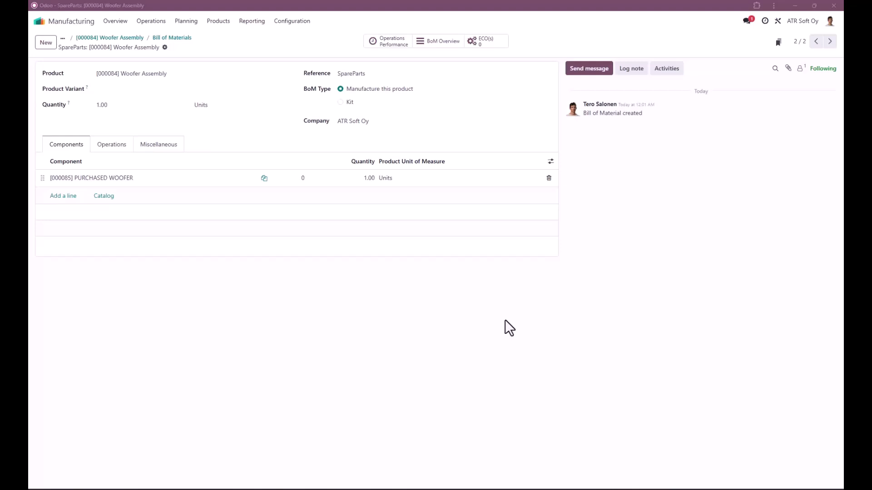
Step: Switch to the Woofer Odoo Demo vault folder and start the Odoo production export of 000084-A.SLDASM, using local versions for all checked-out files
key("alt+Tab")
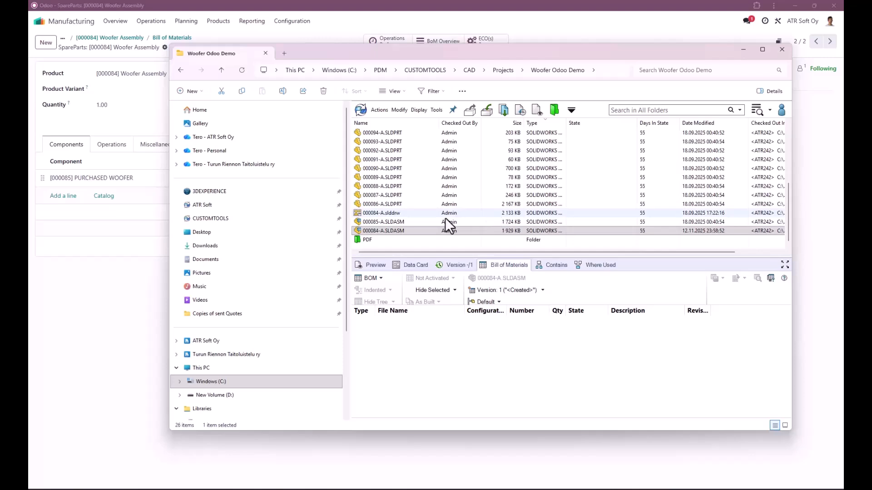
left_click(395, 230)
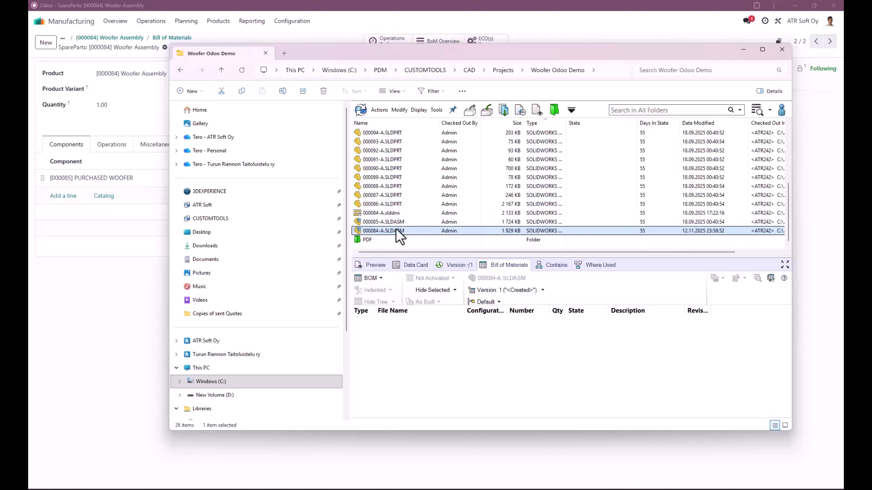
right_click(396, 230)
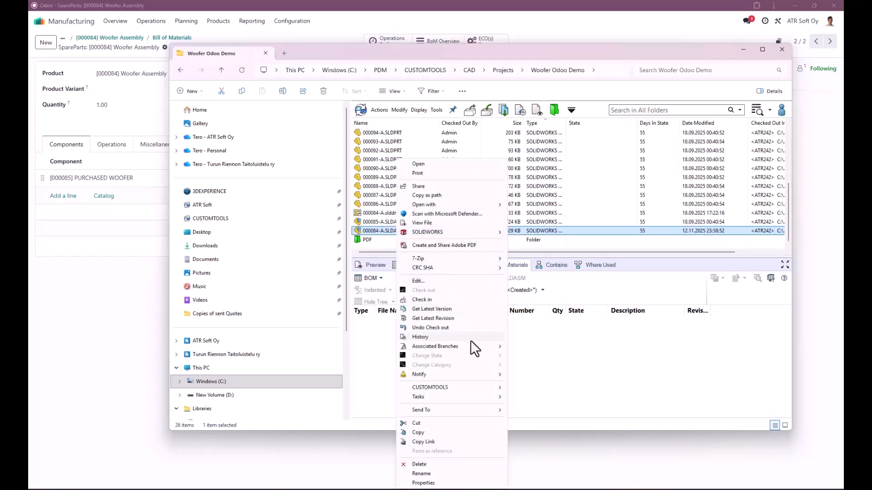
mouse_move(472, 386)
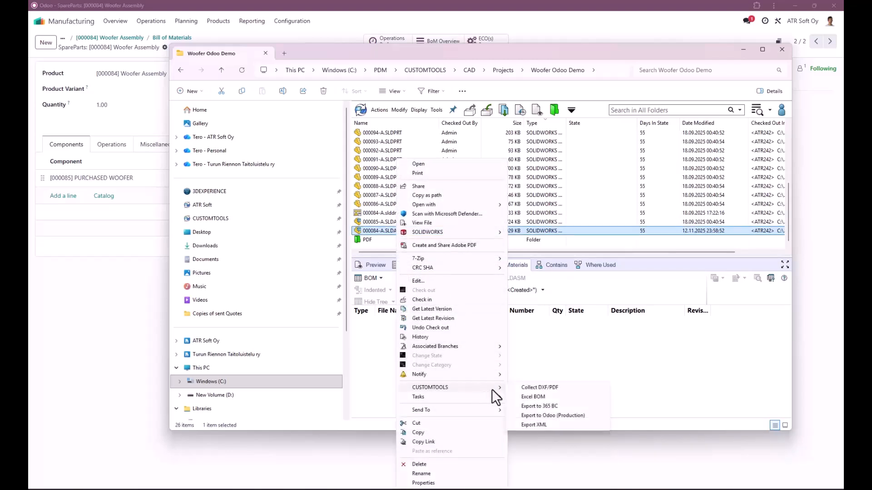
left_click(555, 416)
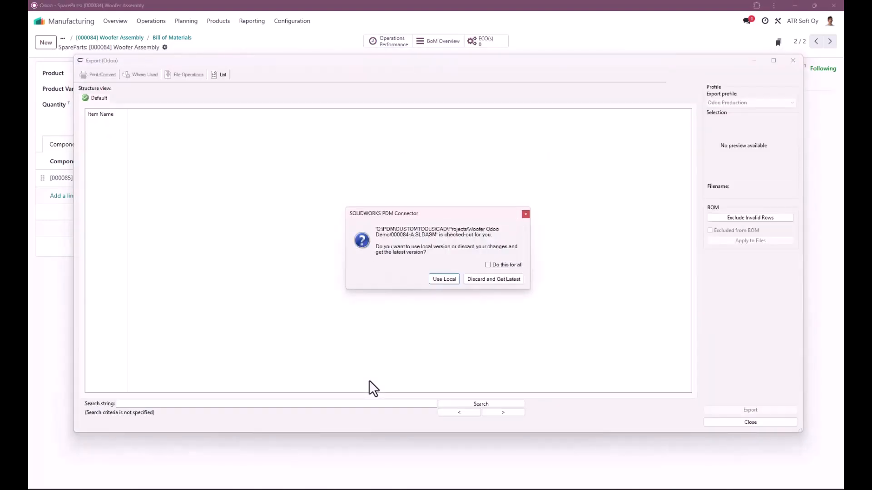
left_click(504, 267)
left_click(444, 279)
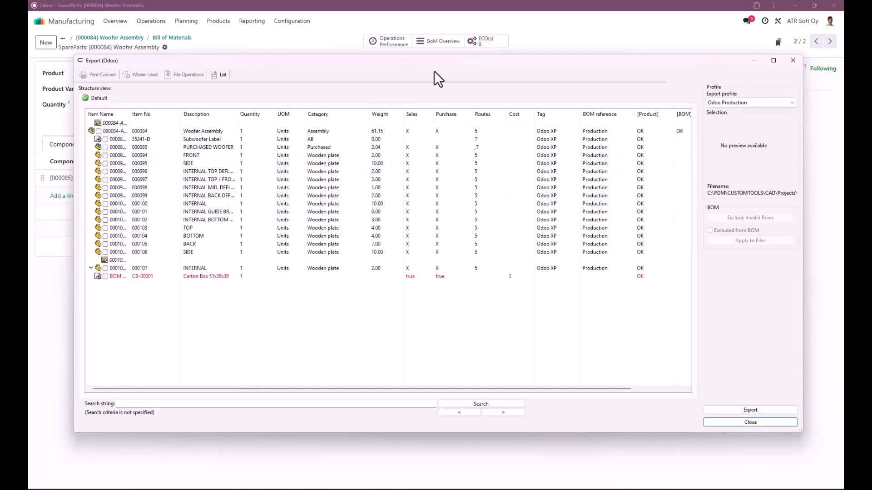
Step: Examine the Carton Box 51x36x36 row and the BOM line statuses in the production export structure
left_click_drag(436, 62, 420, 72)
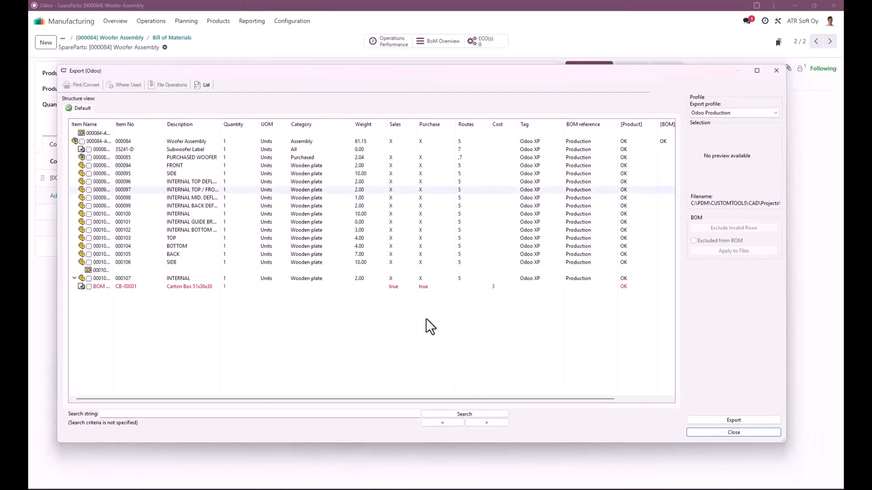
left_click(467, 286)
right_click(467, 286)
left_click(489, 290)
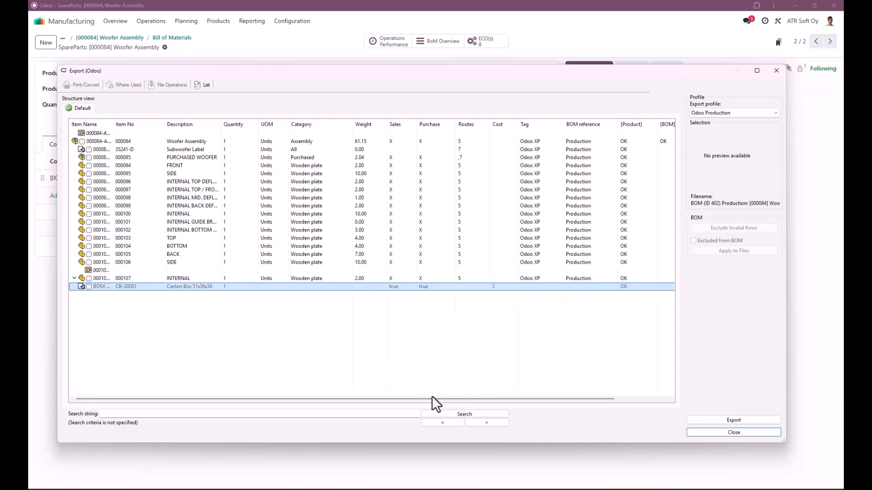
left_click_drag(587, 404, 476, 398)
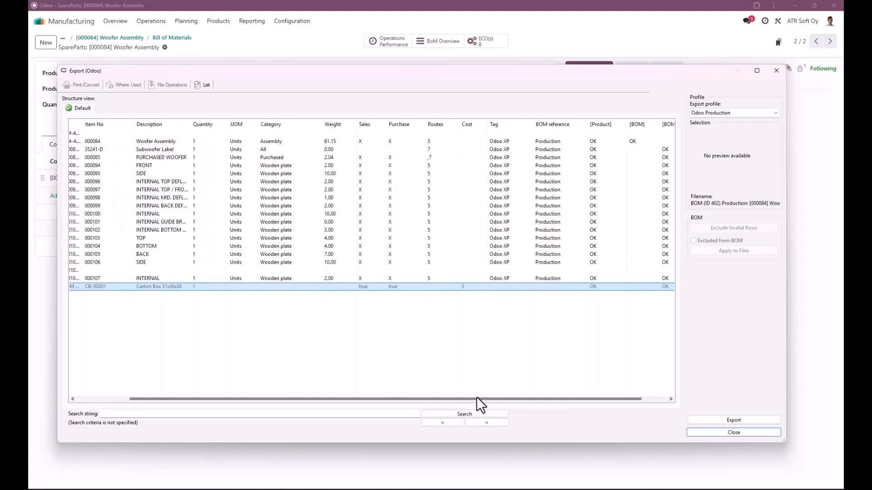